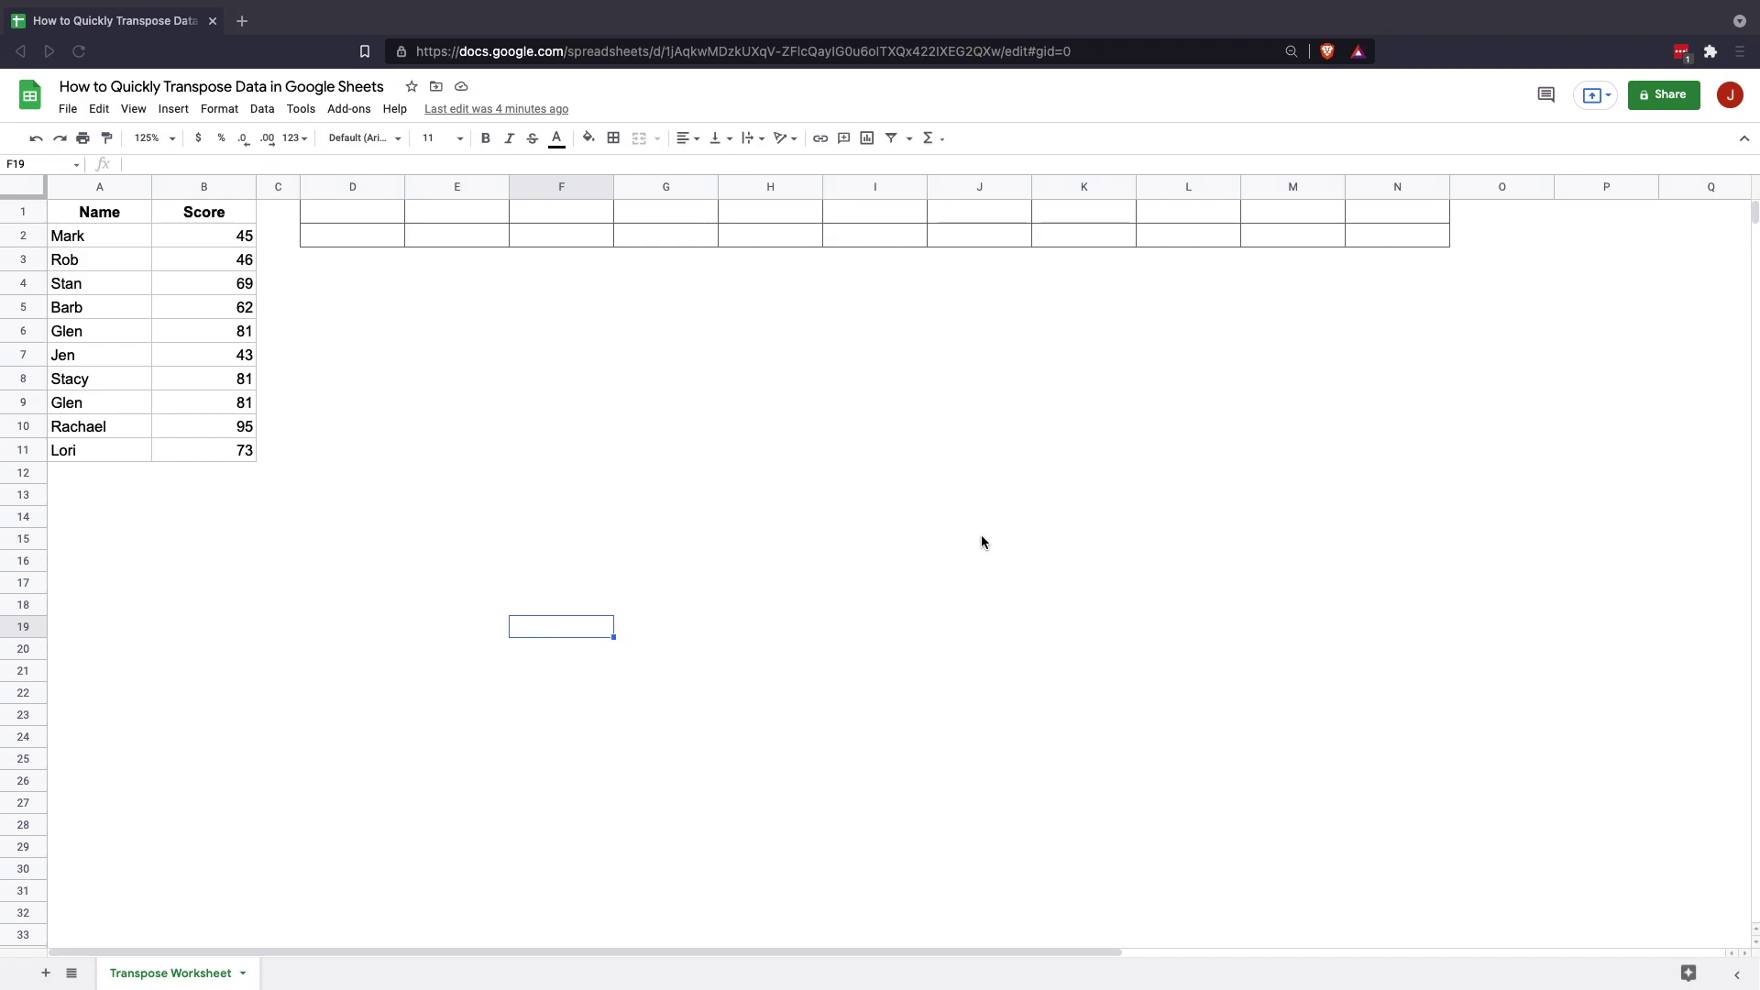
- Select and copy the Name and Score list in A1:B11
left_click(481, 349)
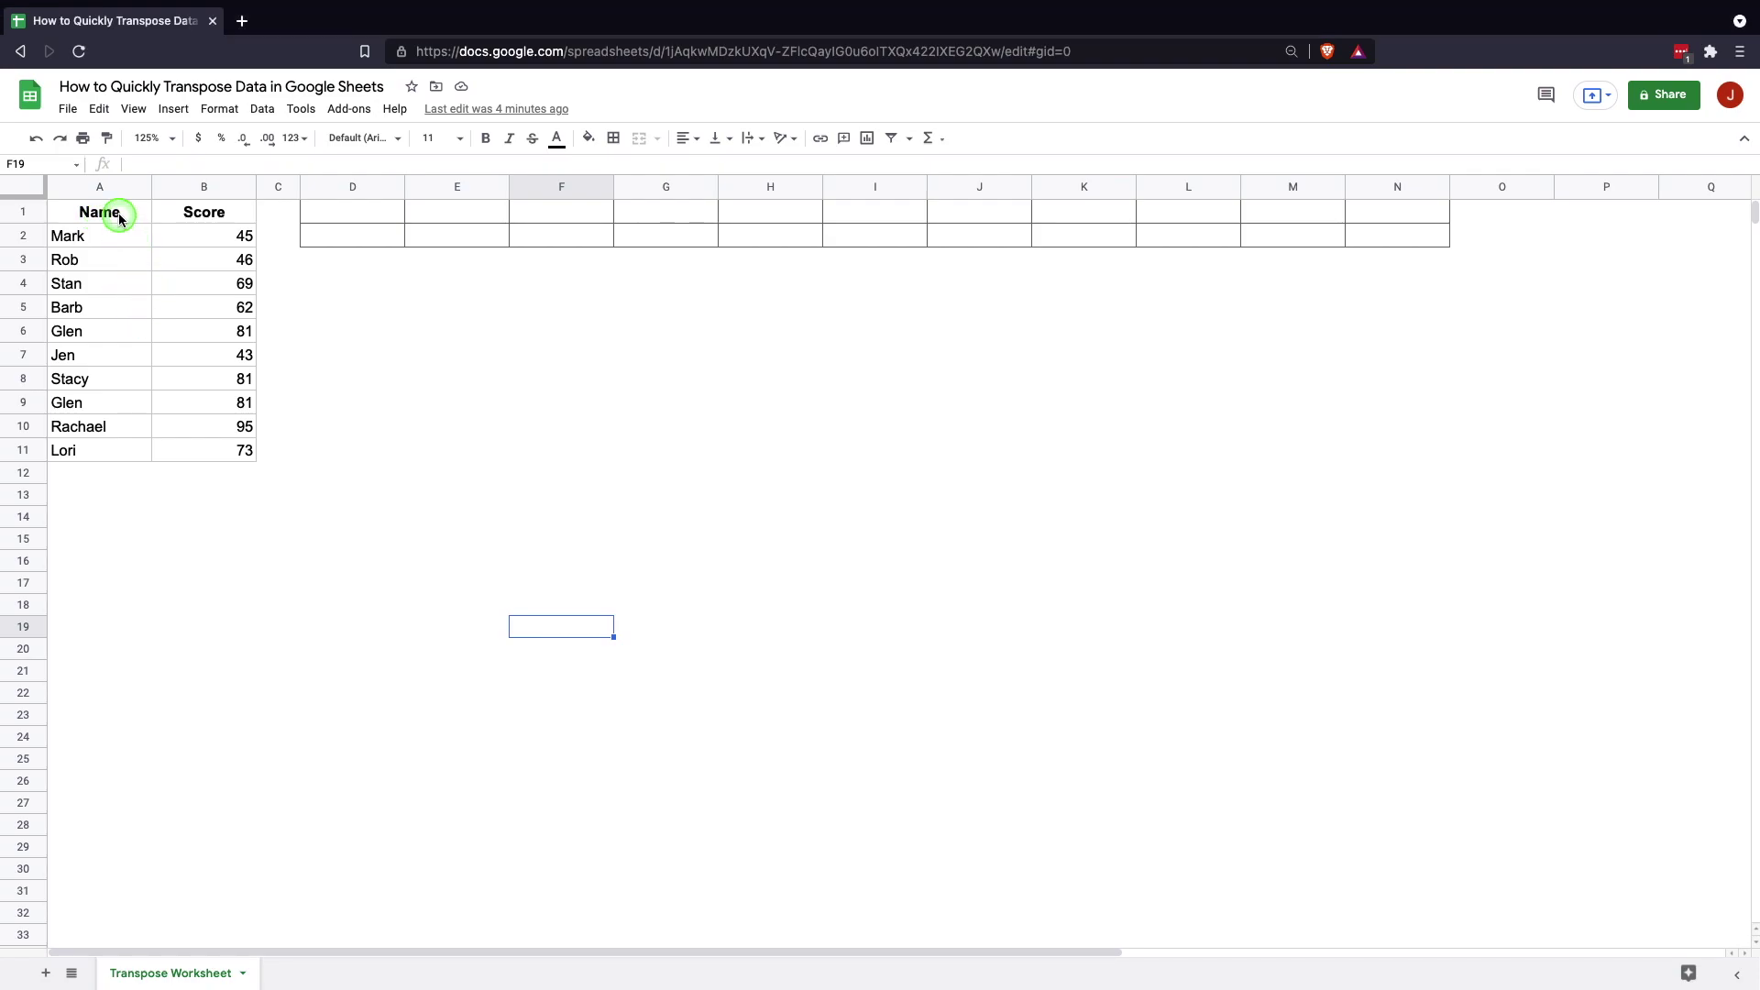
left_click_drag(98, 215, 235, 452)
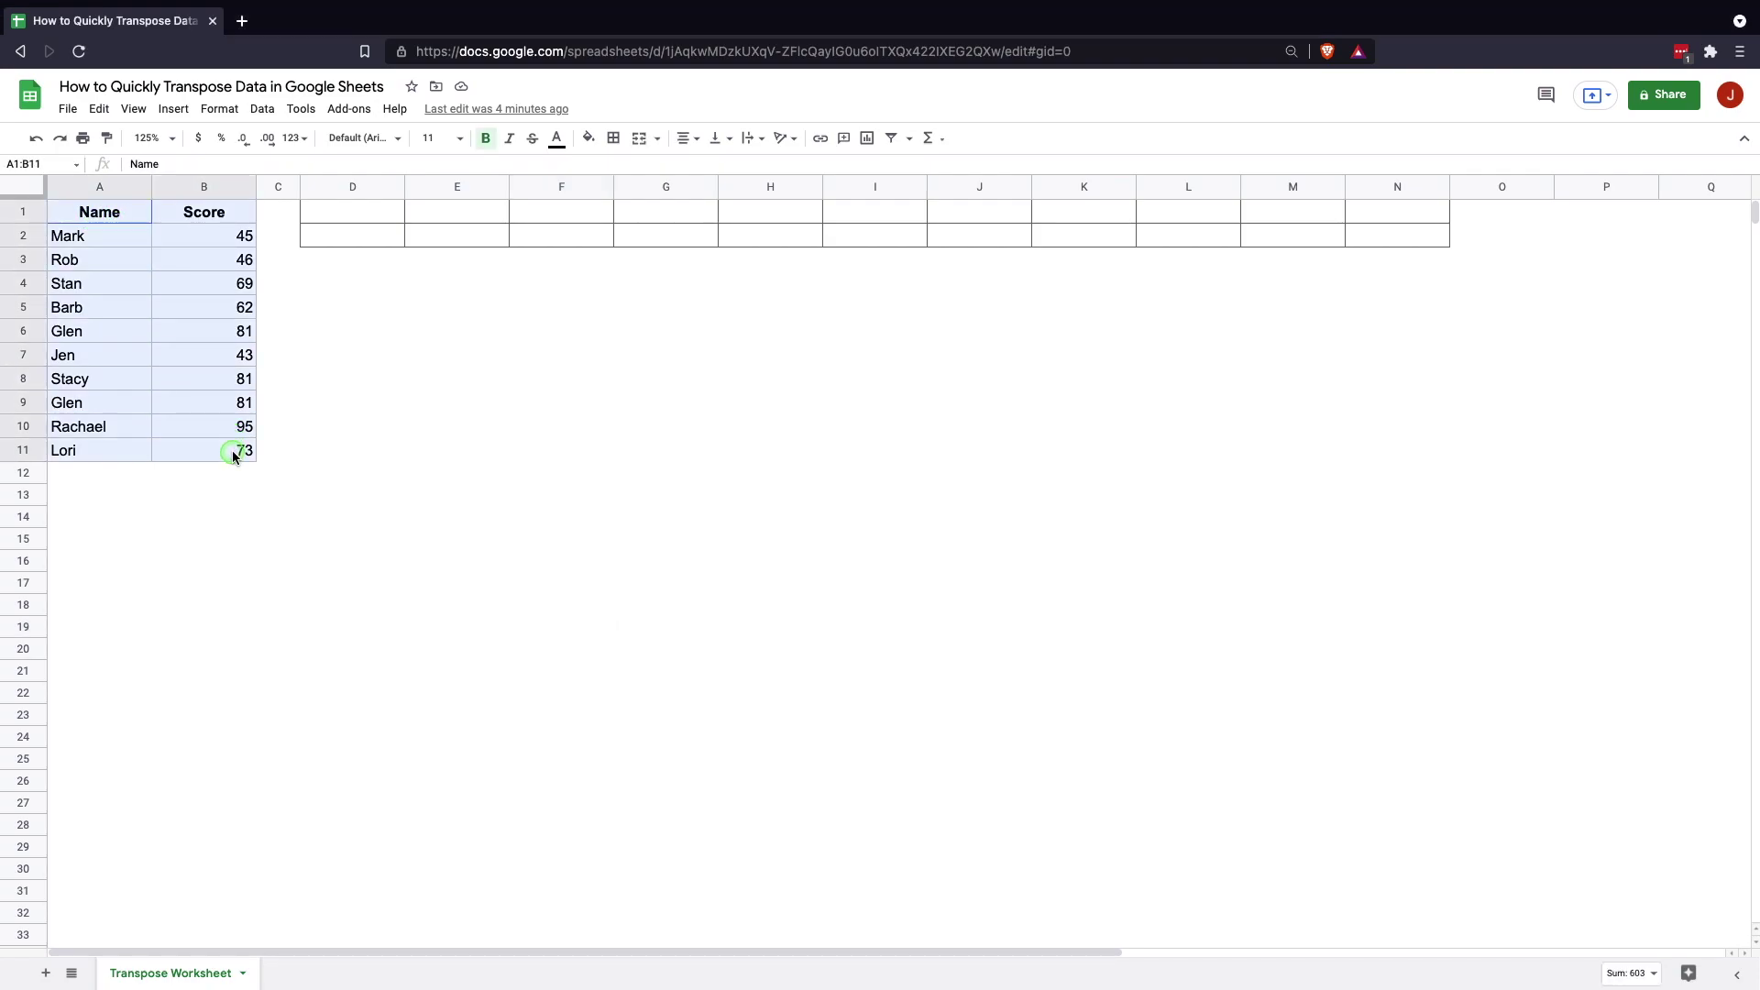
right_click(194, 301)
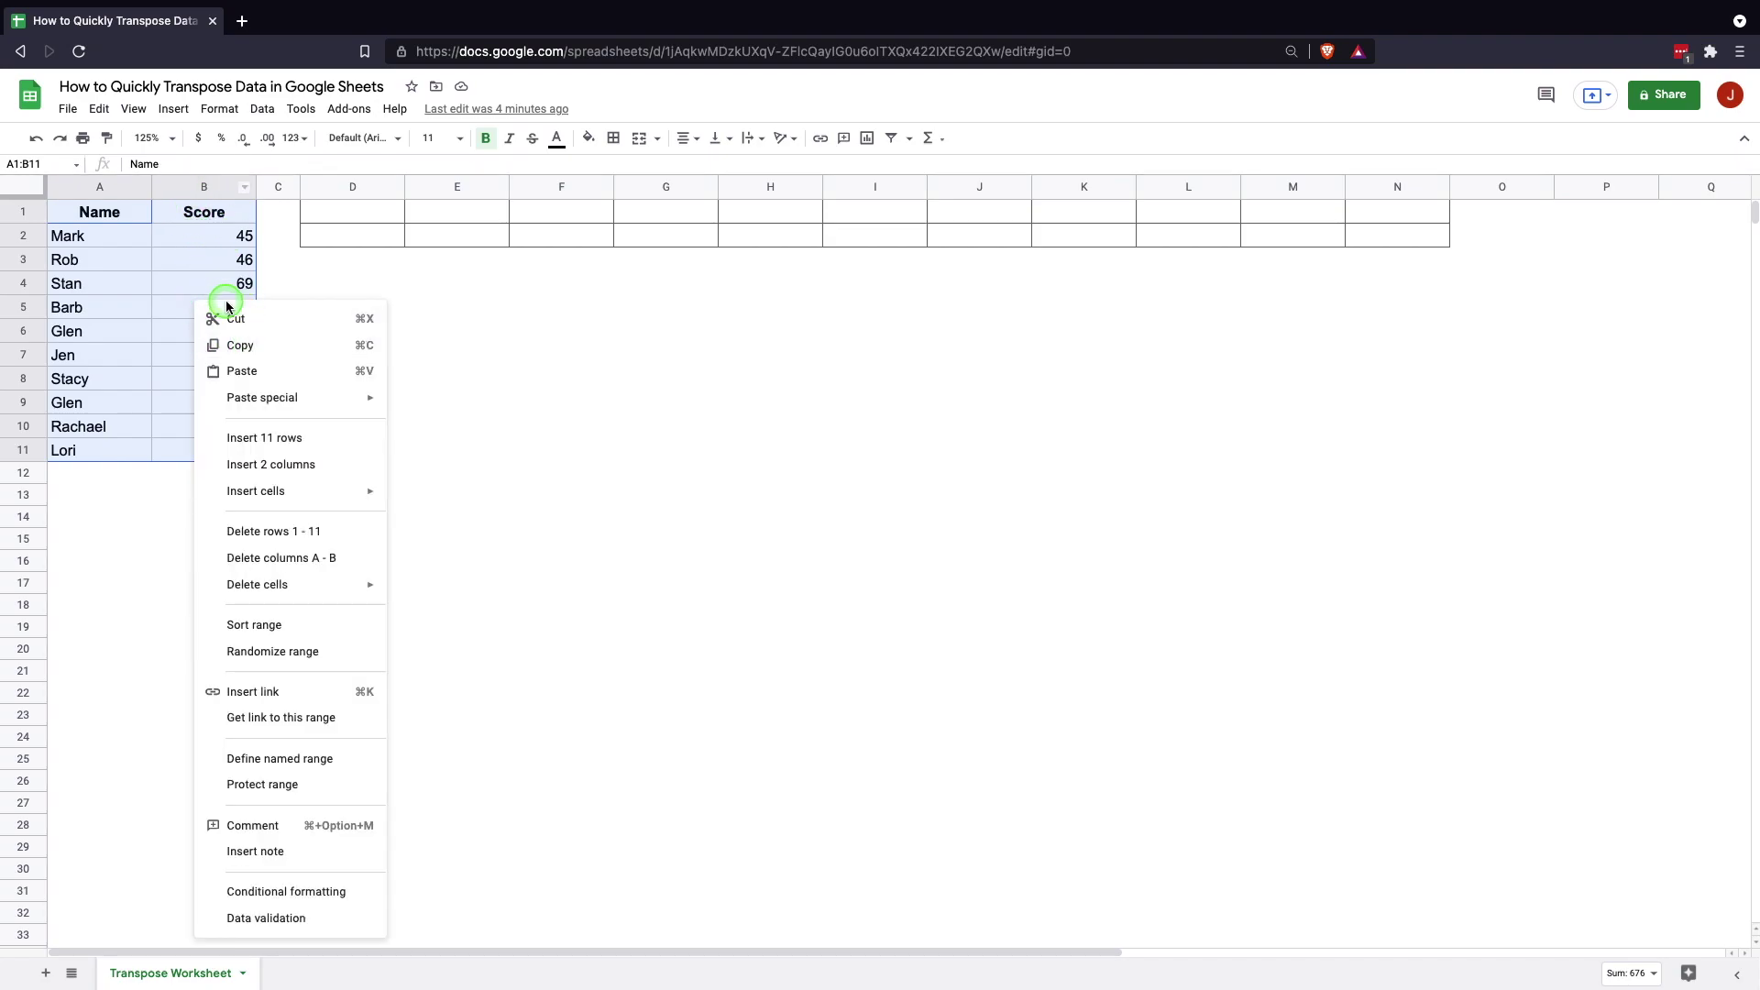
left_click(187, 228)
left_click_drag(136, 218, 226, 458)
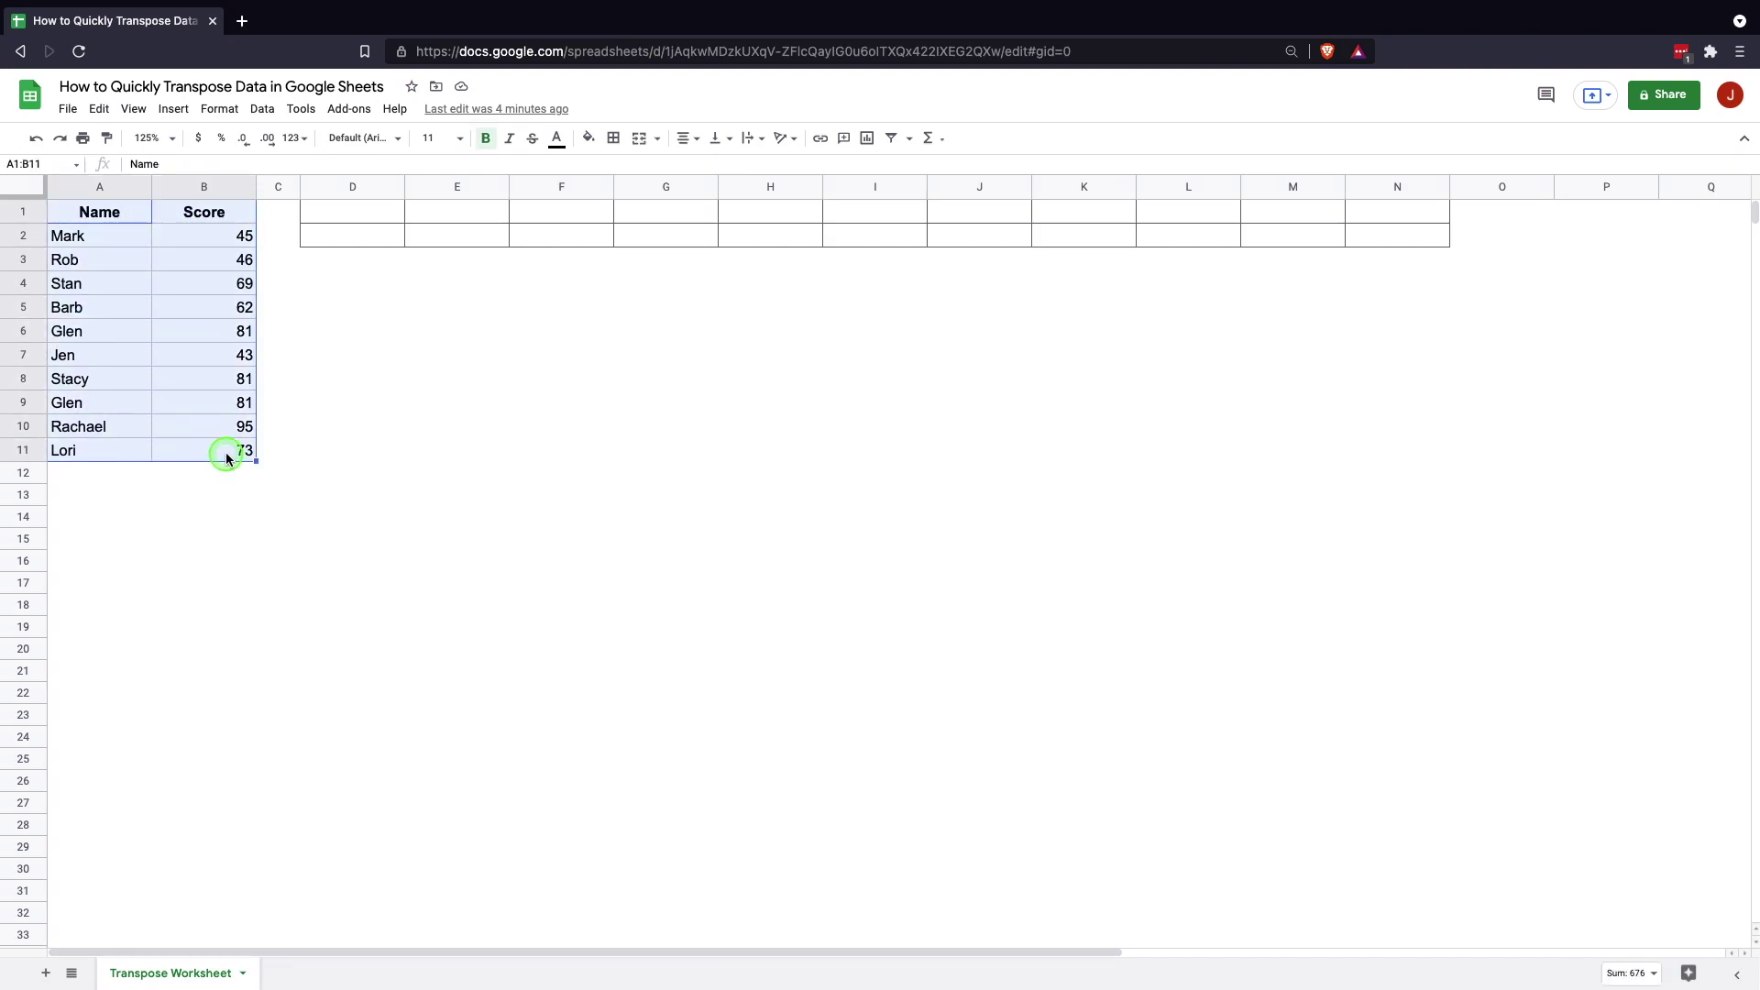
key("ctrl+c")
- Paste the list transposed at D1, putting names across row 1 and scores across row 2
left_click(337, 212)
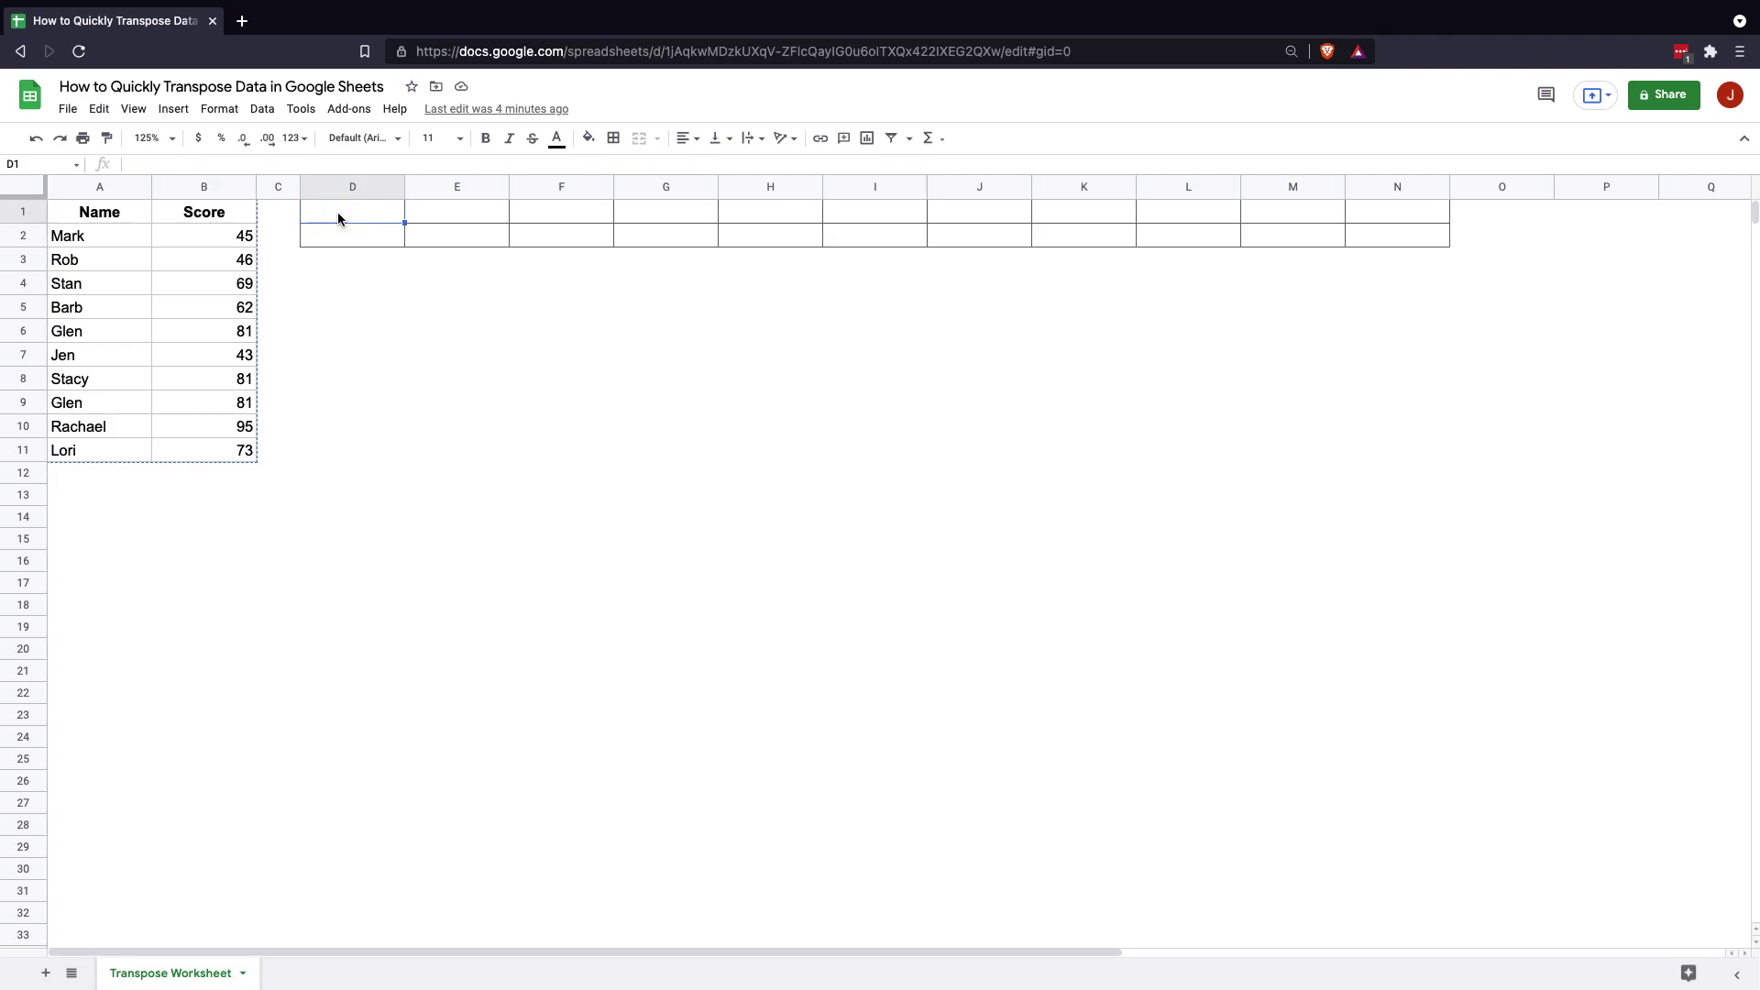
right_click(338, 212)
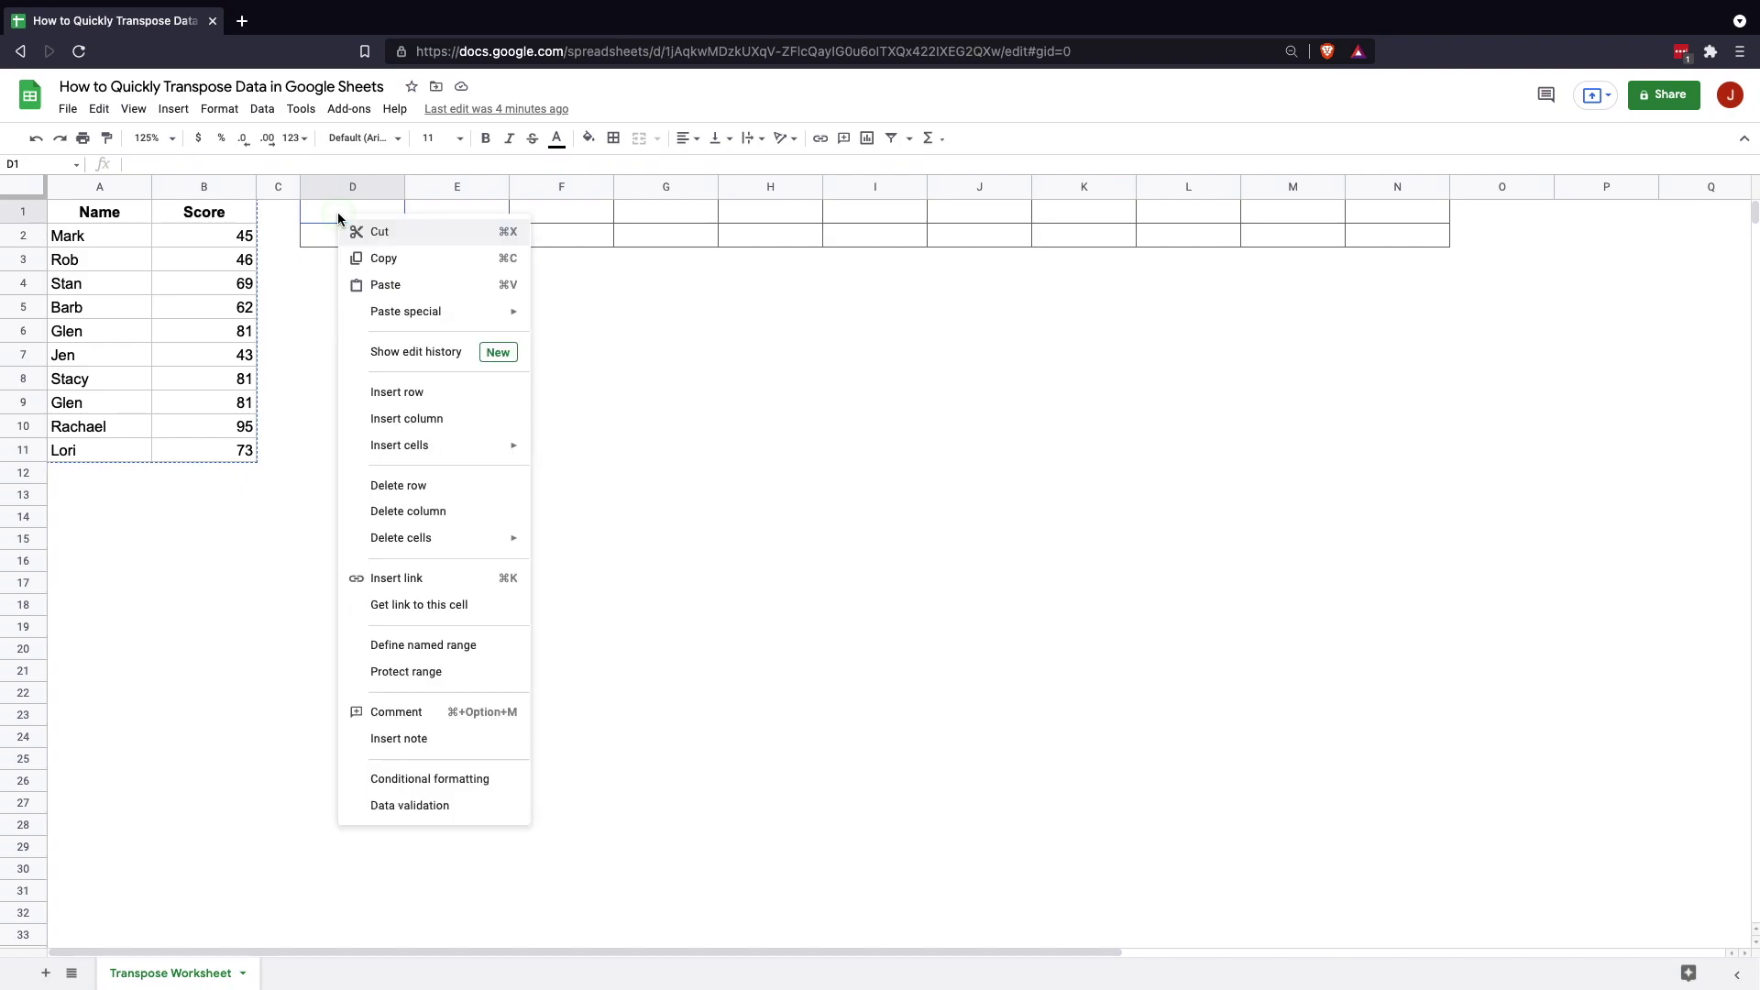
left_click(399, 317)
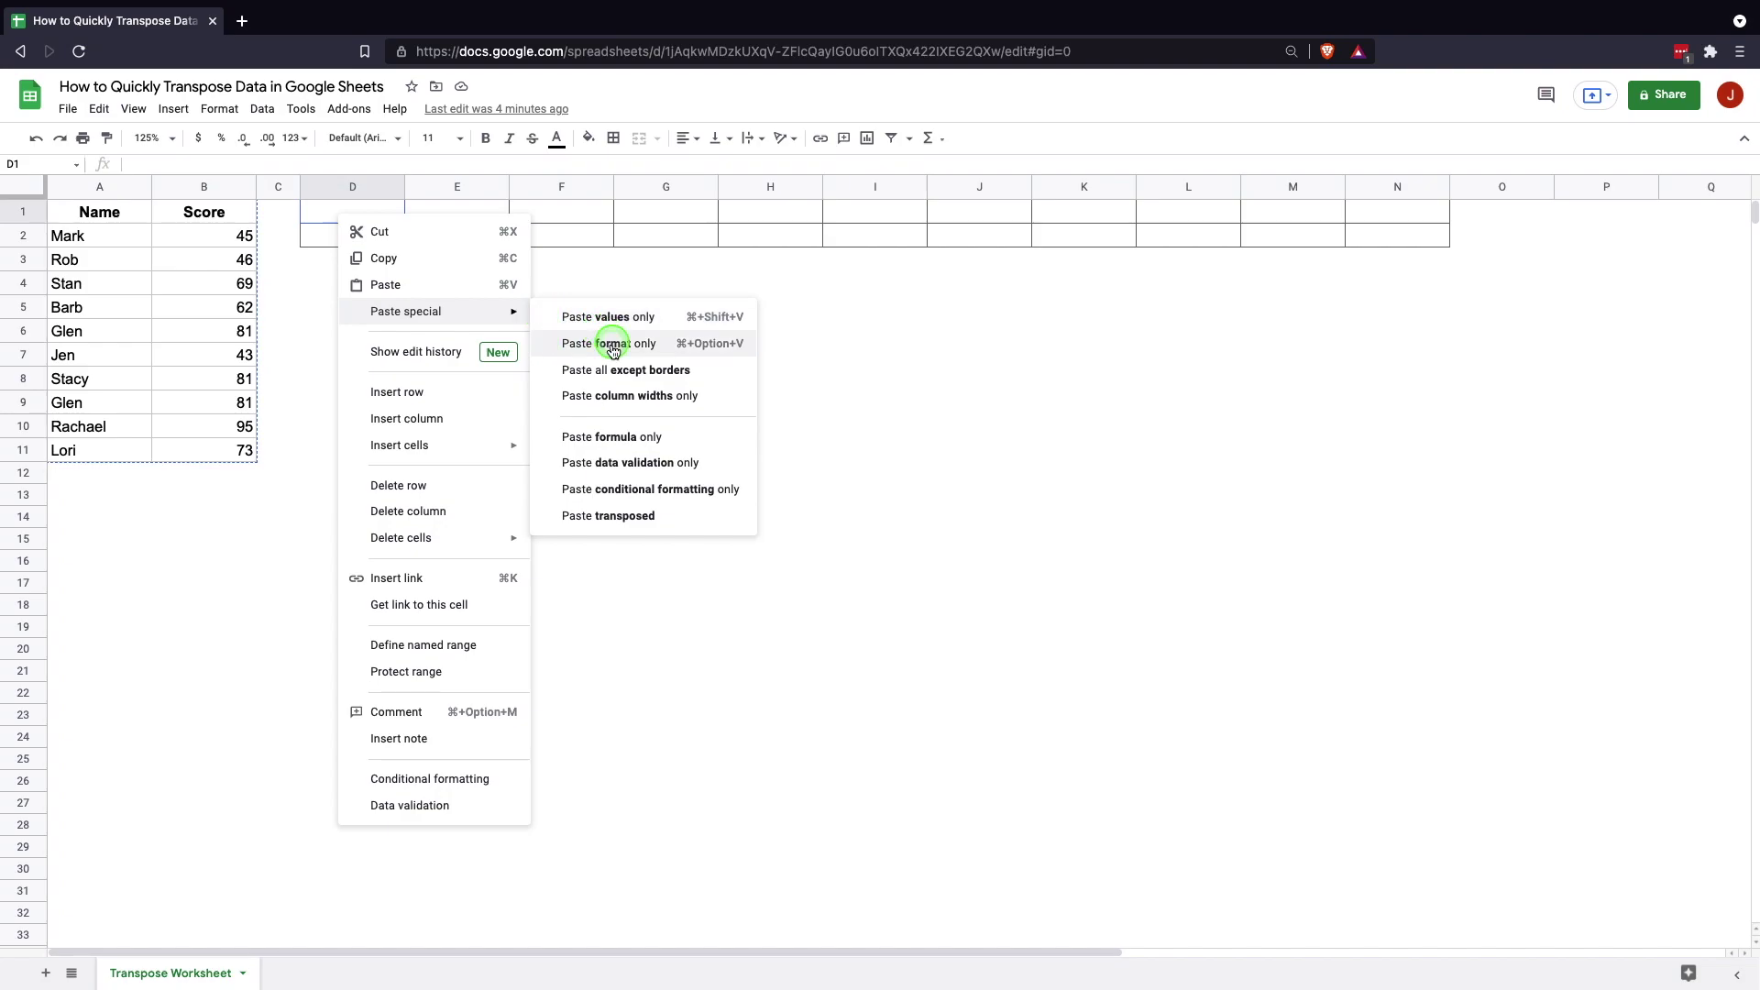
left_click(639, 518)
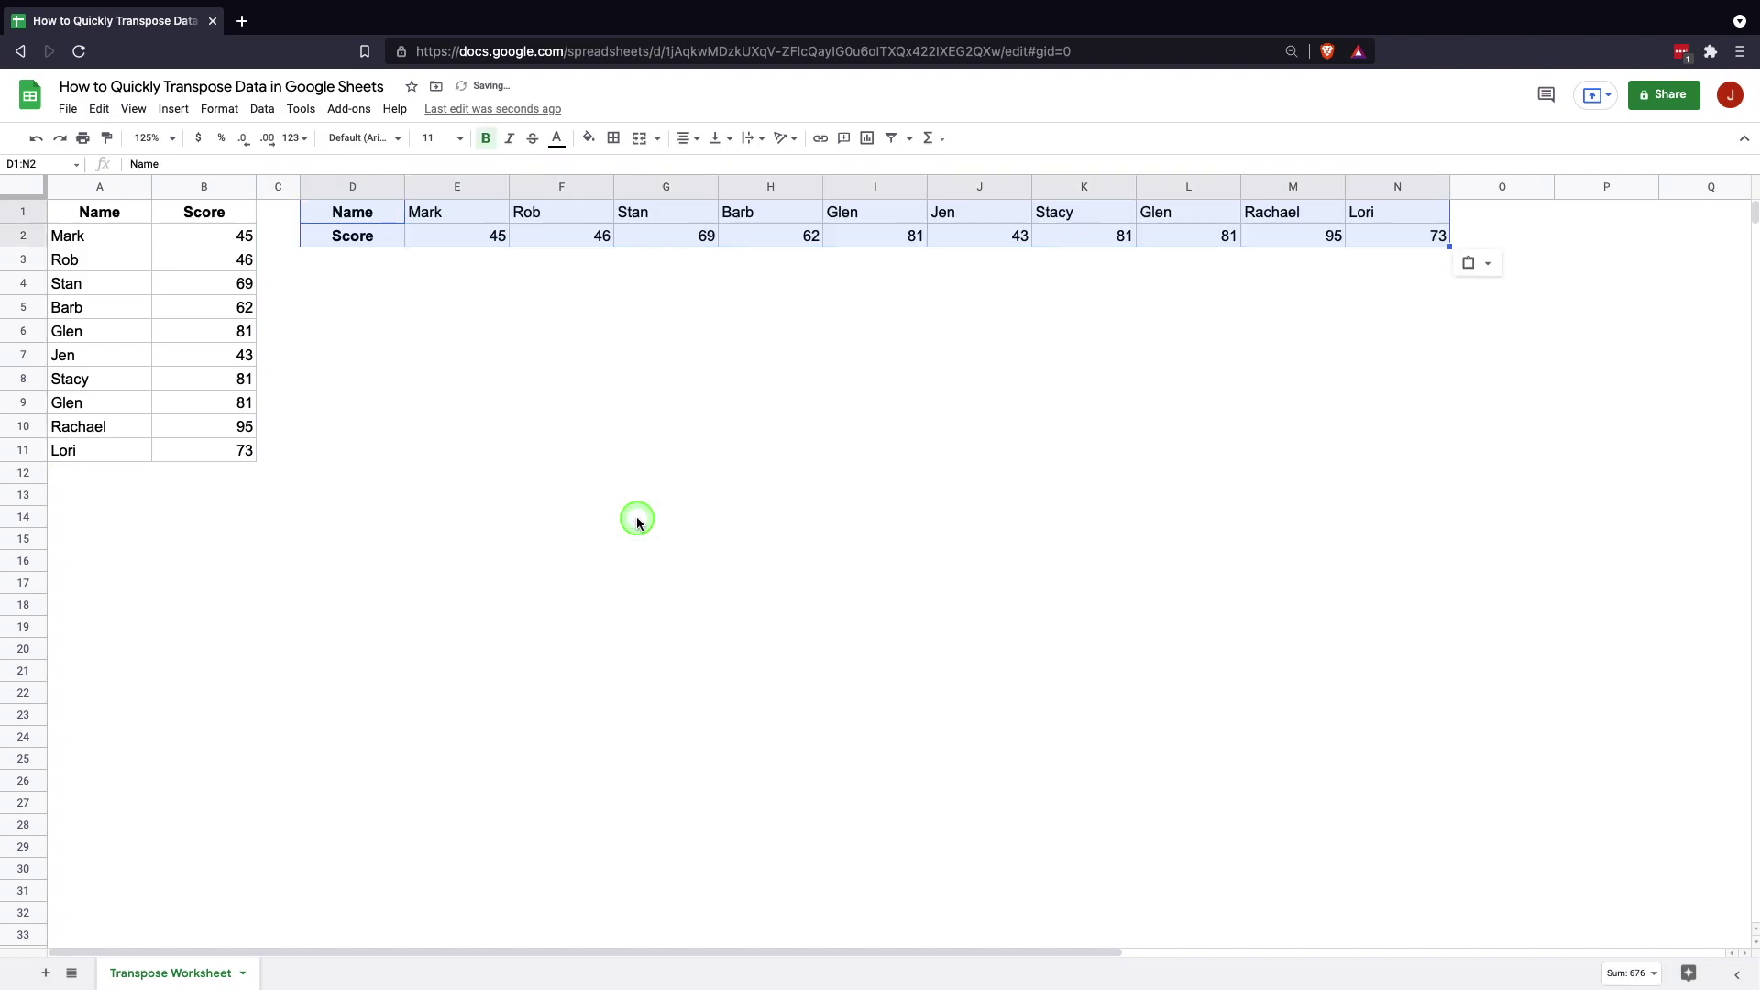
left_click(979, 403)
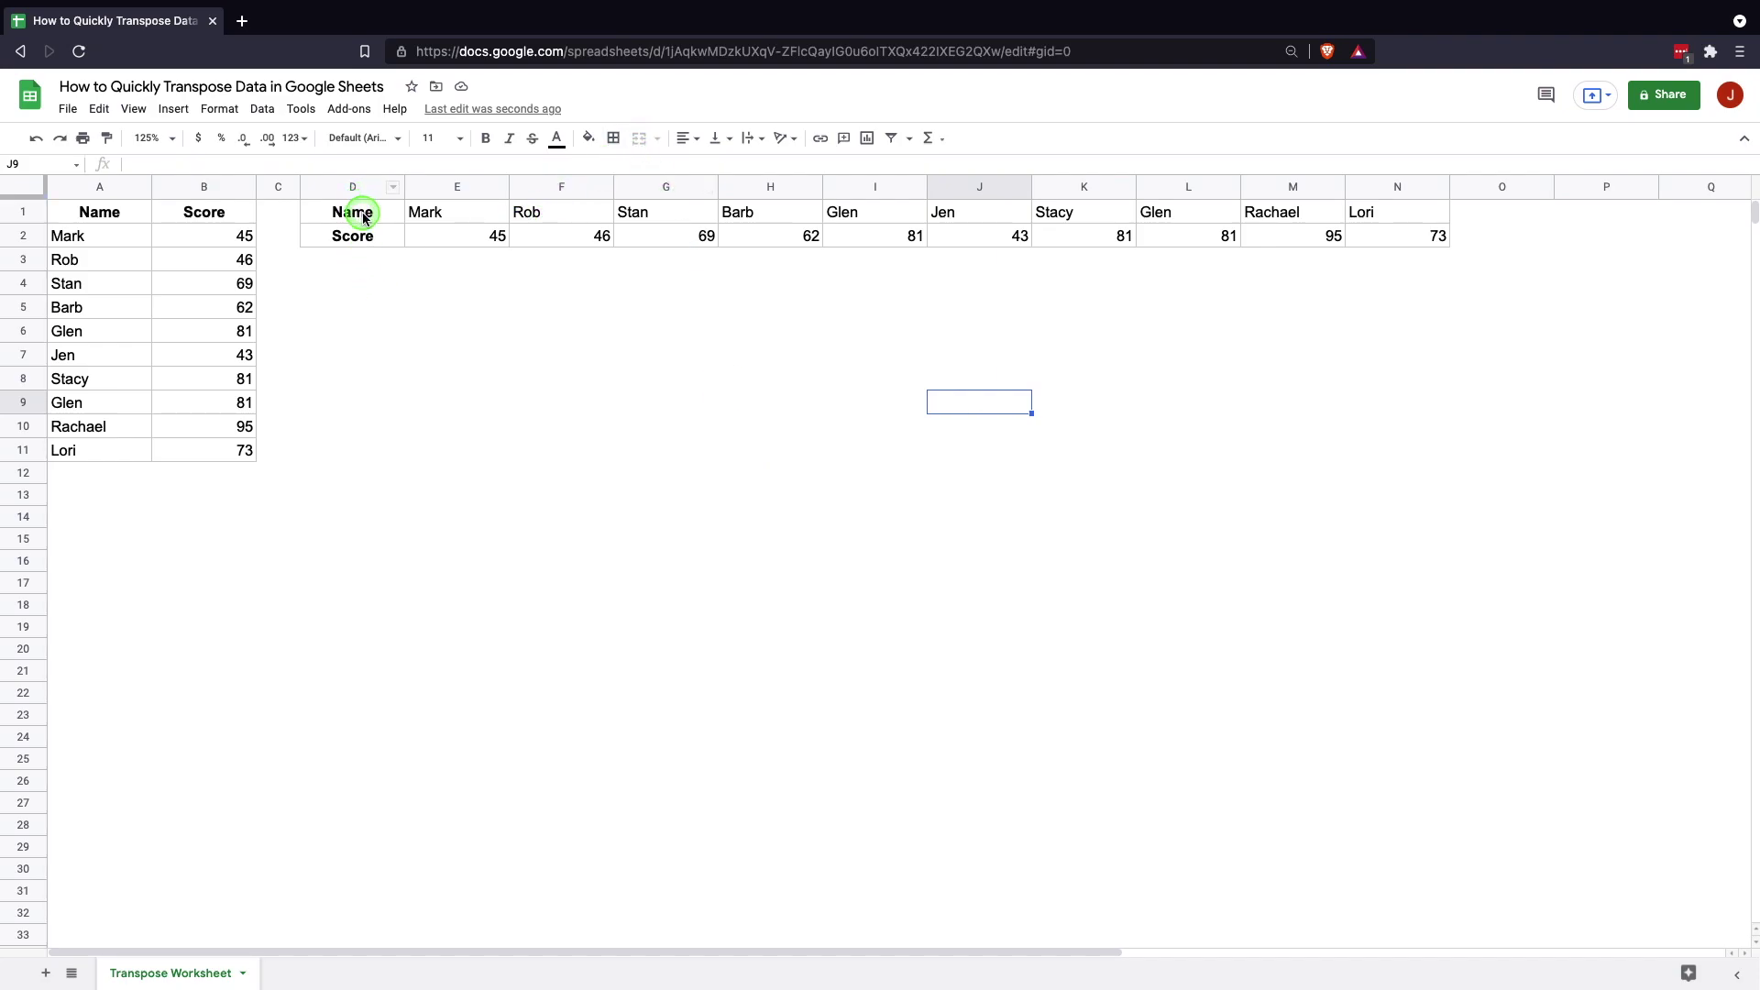
- Undo the transposed paste, emptying D1:N2 of names and scores
key("ctrl+z")
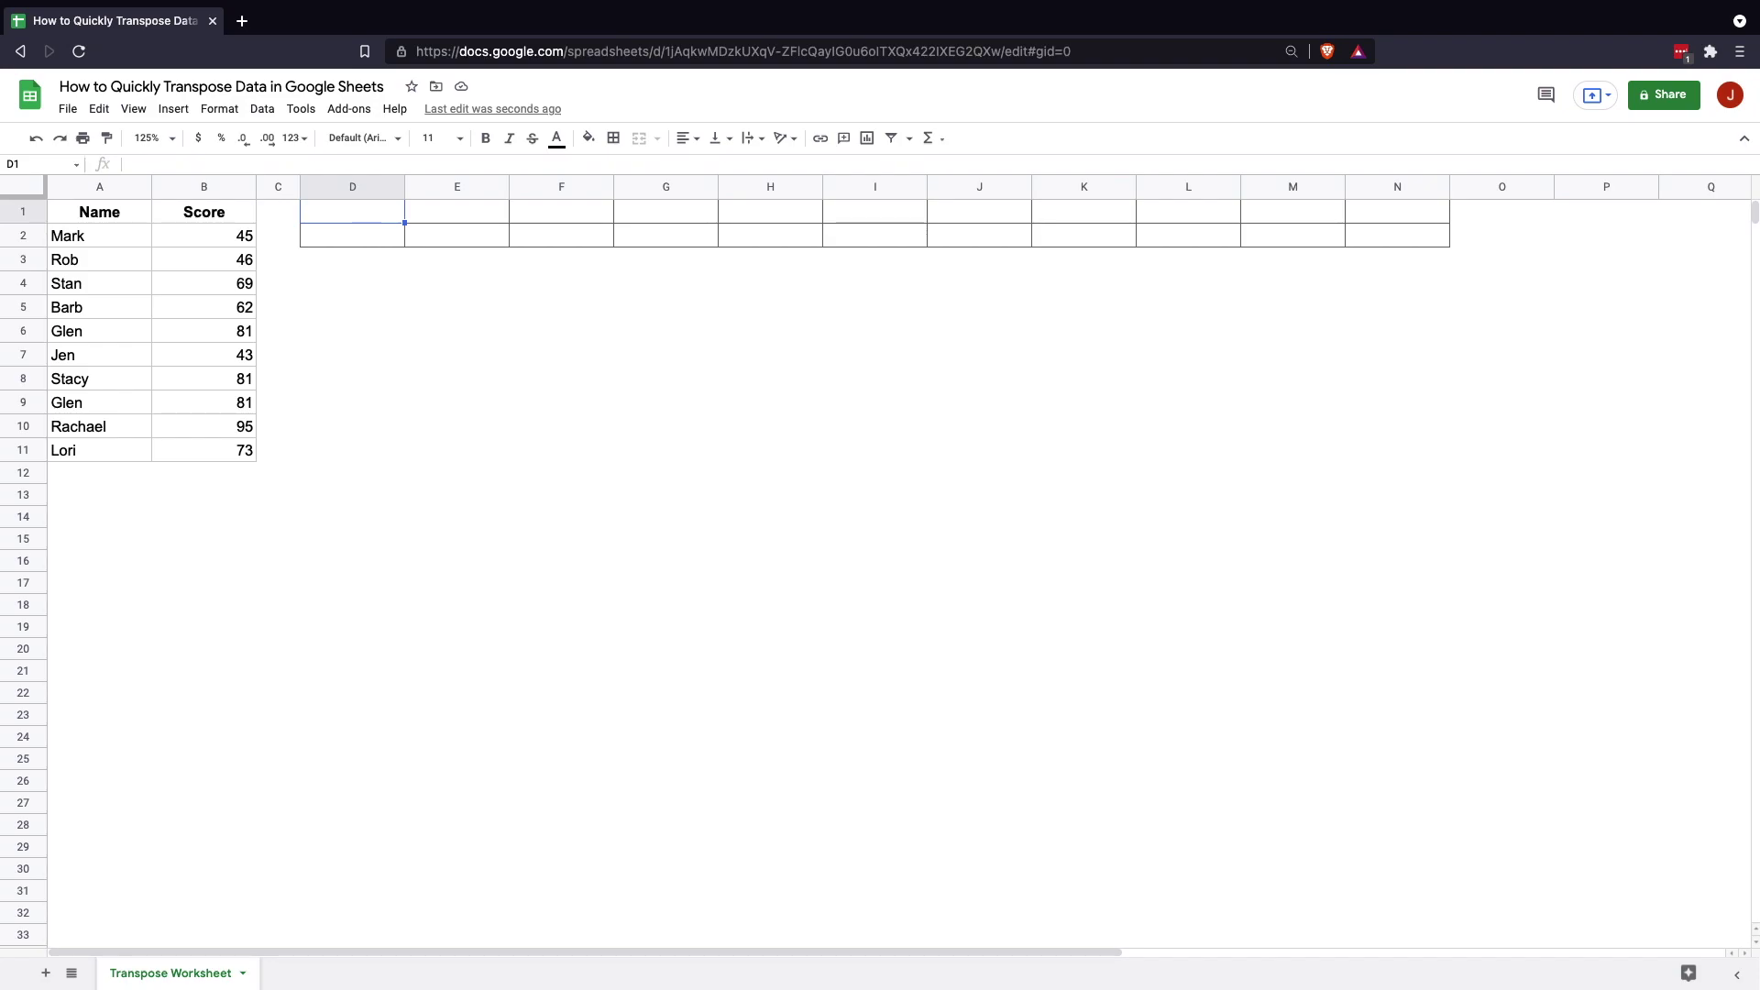
- Enter =TRANSPOSE(A1:B11) in D1 so names and scores spill across D1:N2
double_click(362, 213)
type("=TRAN")
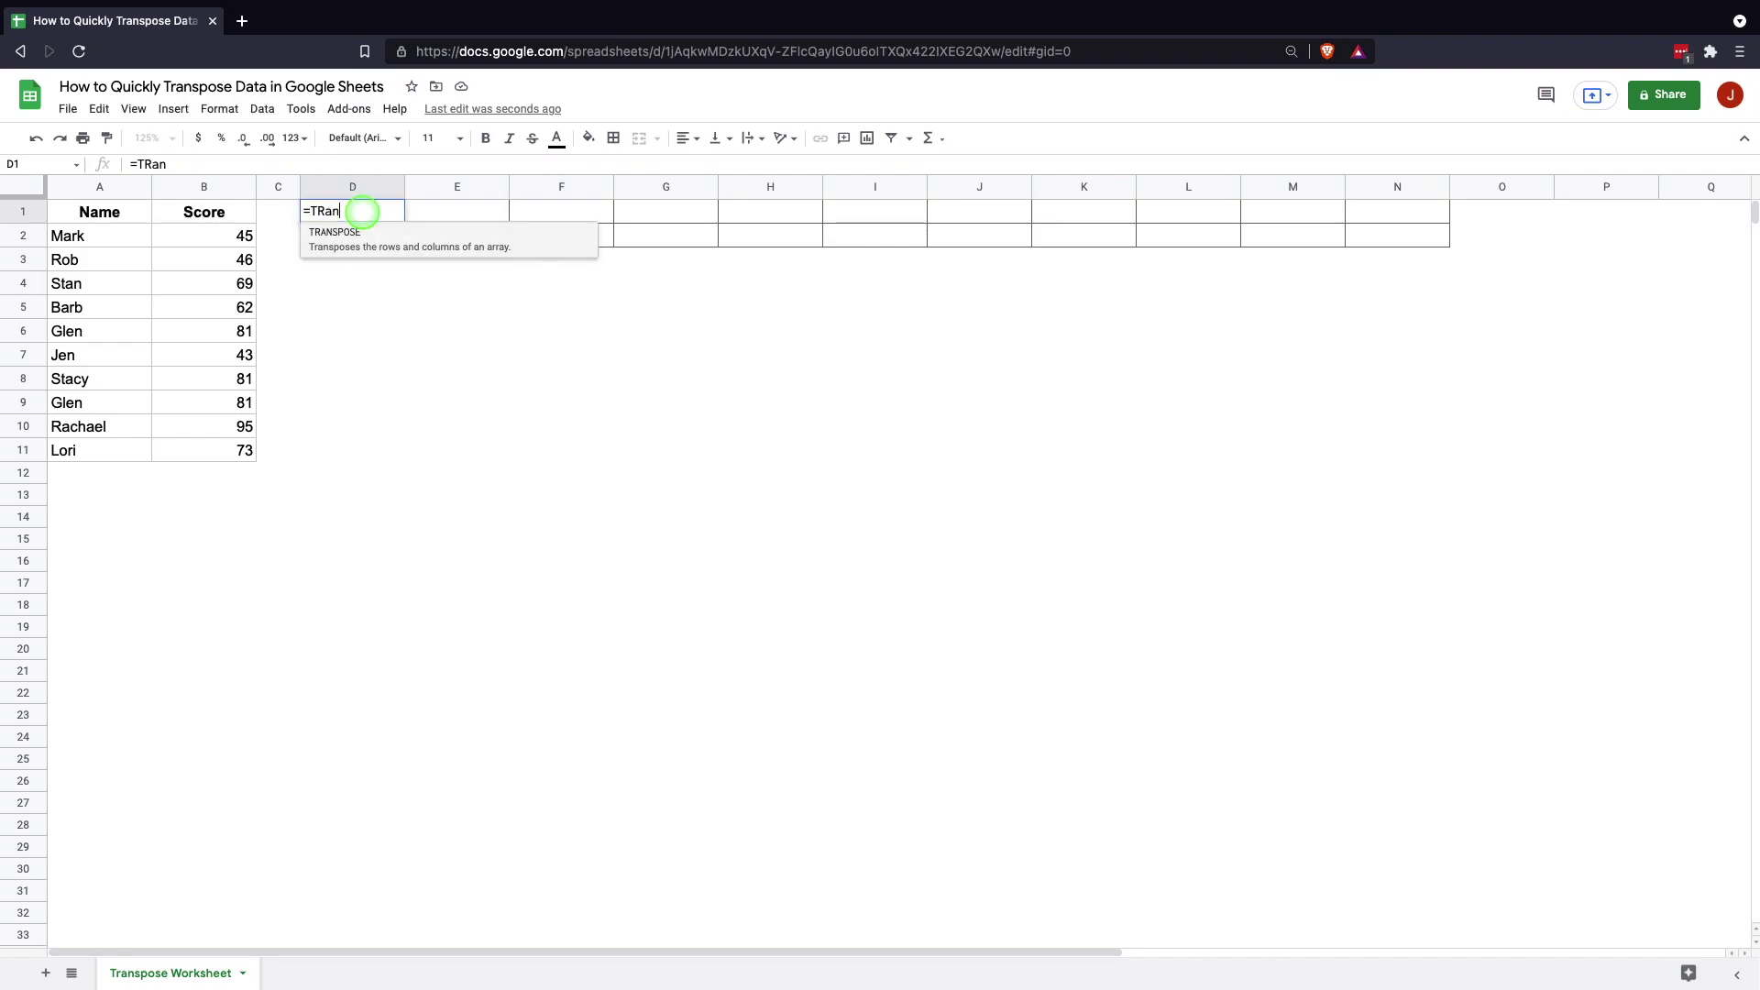
key("Tab")
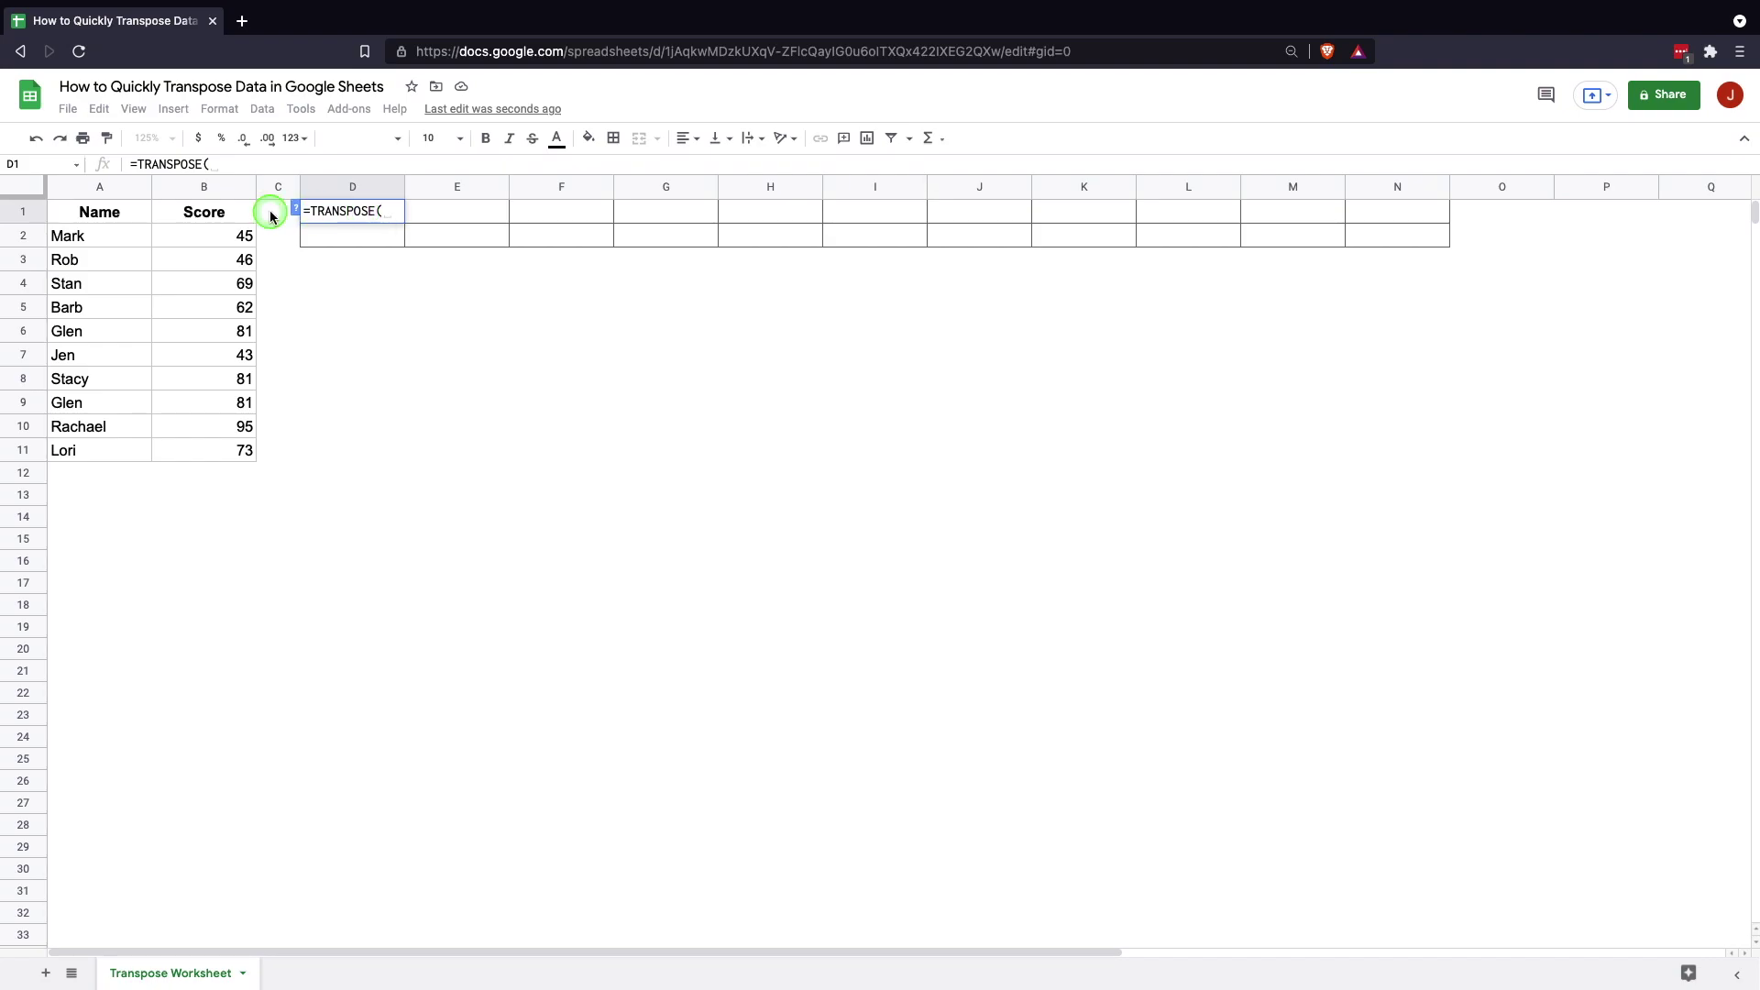
left_click_drag(117, 217, 220, 449)
key("Return")
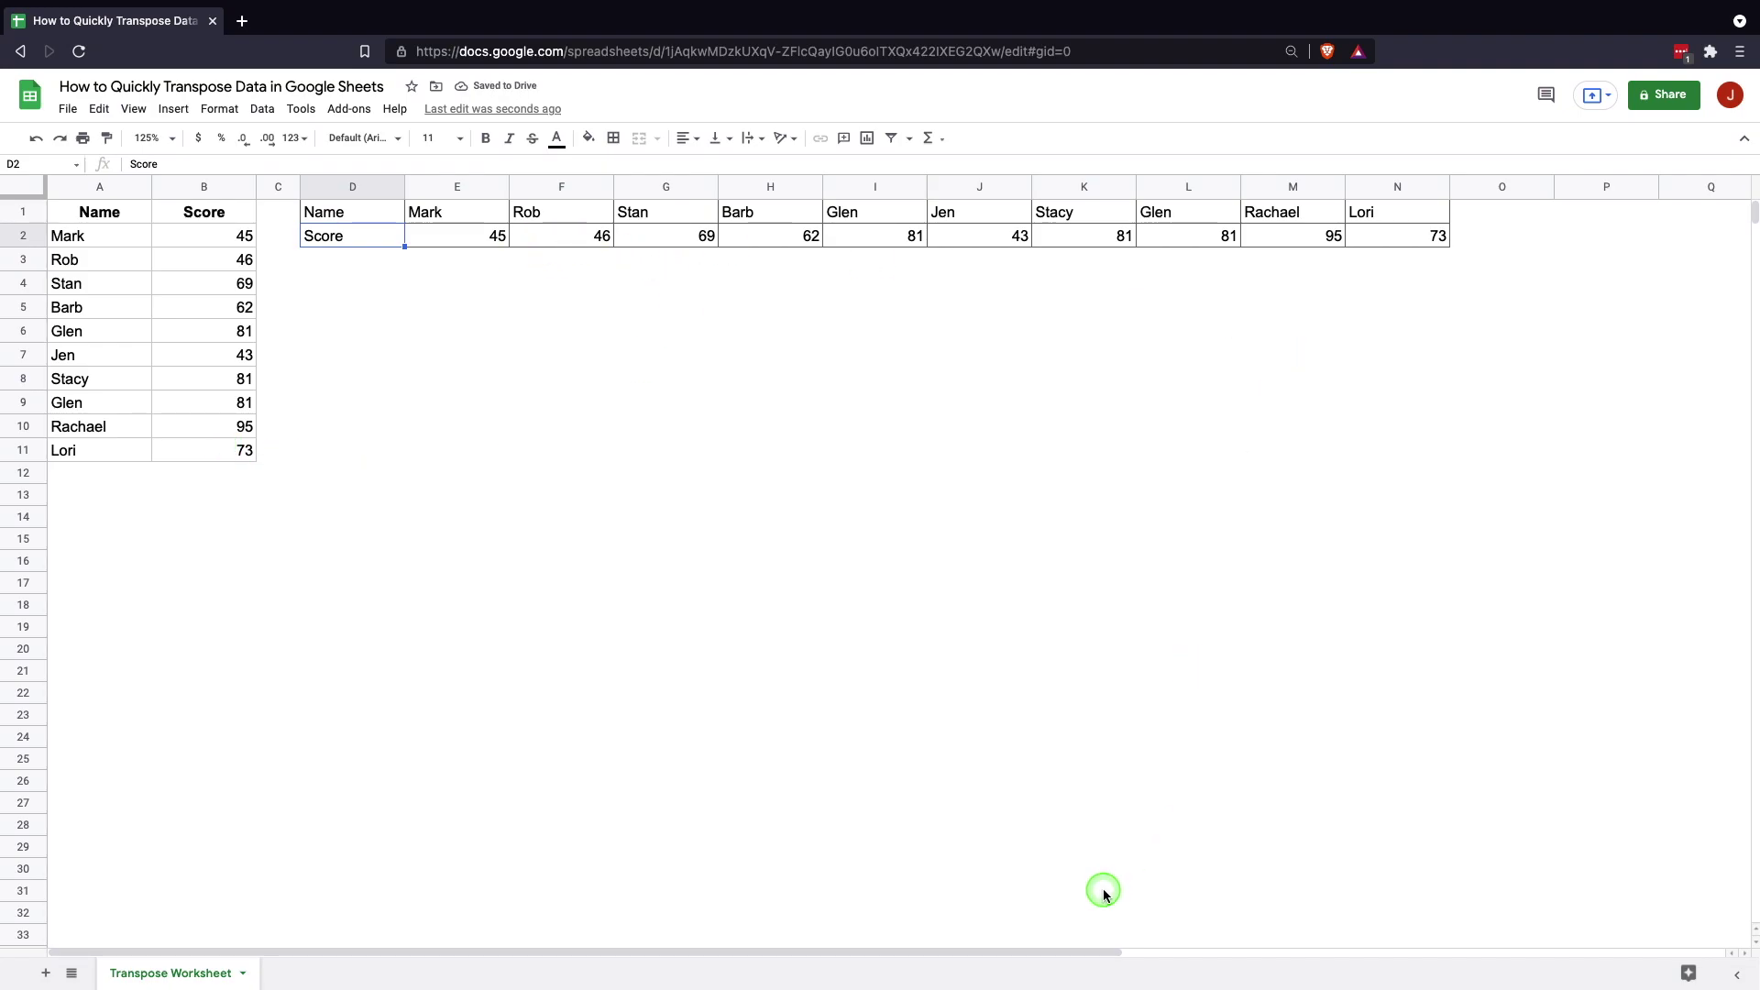
key("Up")
left_click(430, 414)
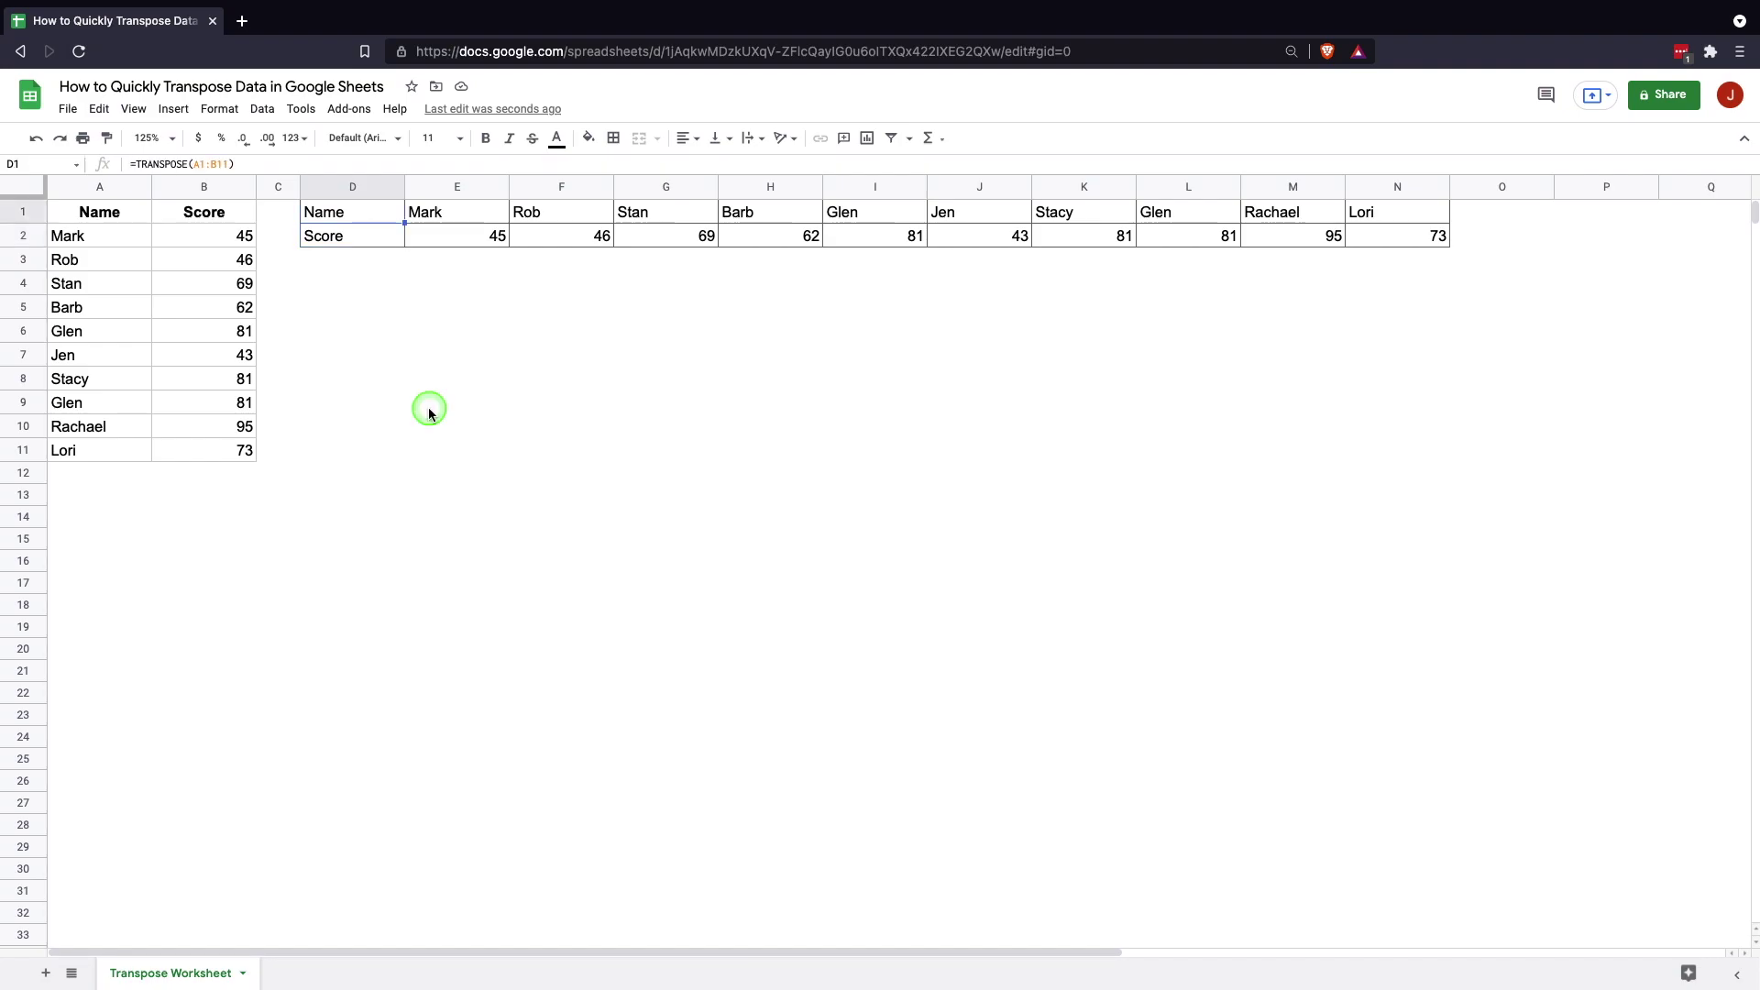
- Check the last transposed entries in N1, N2 and M2, then return to D1
left_click(362, 200)
left_click(1367, 216)
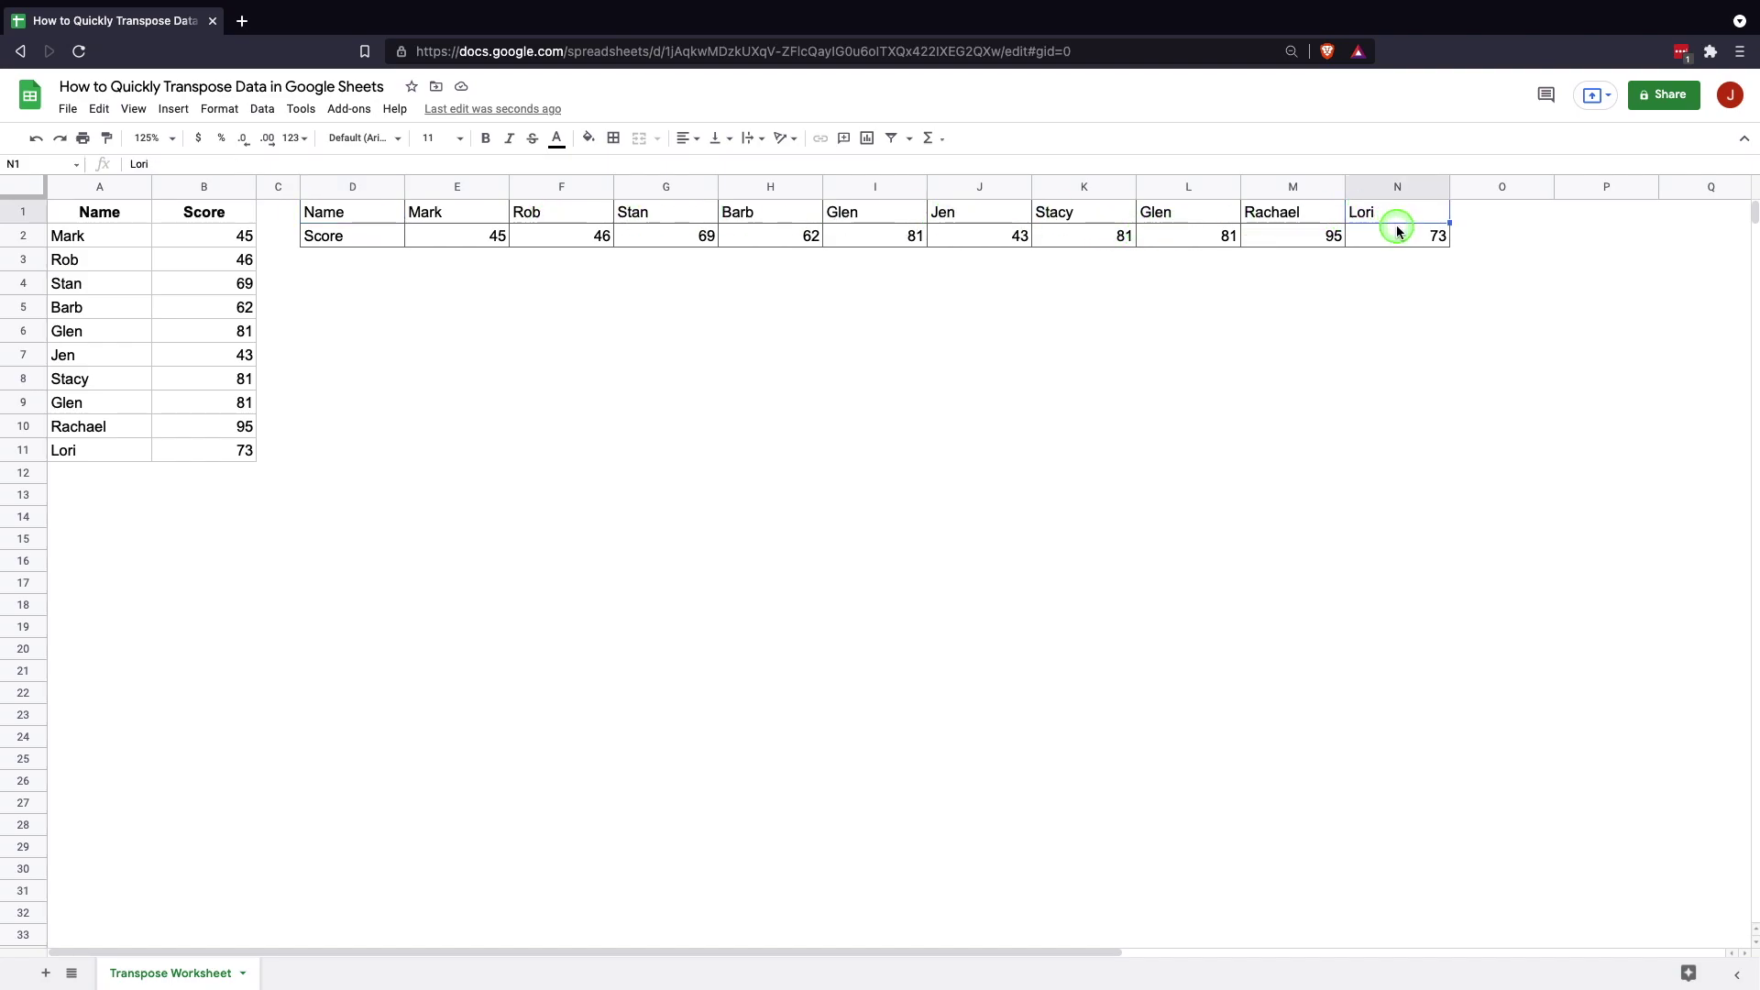
left_click(1373, 413)
left_click(1371, 239)
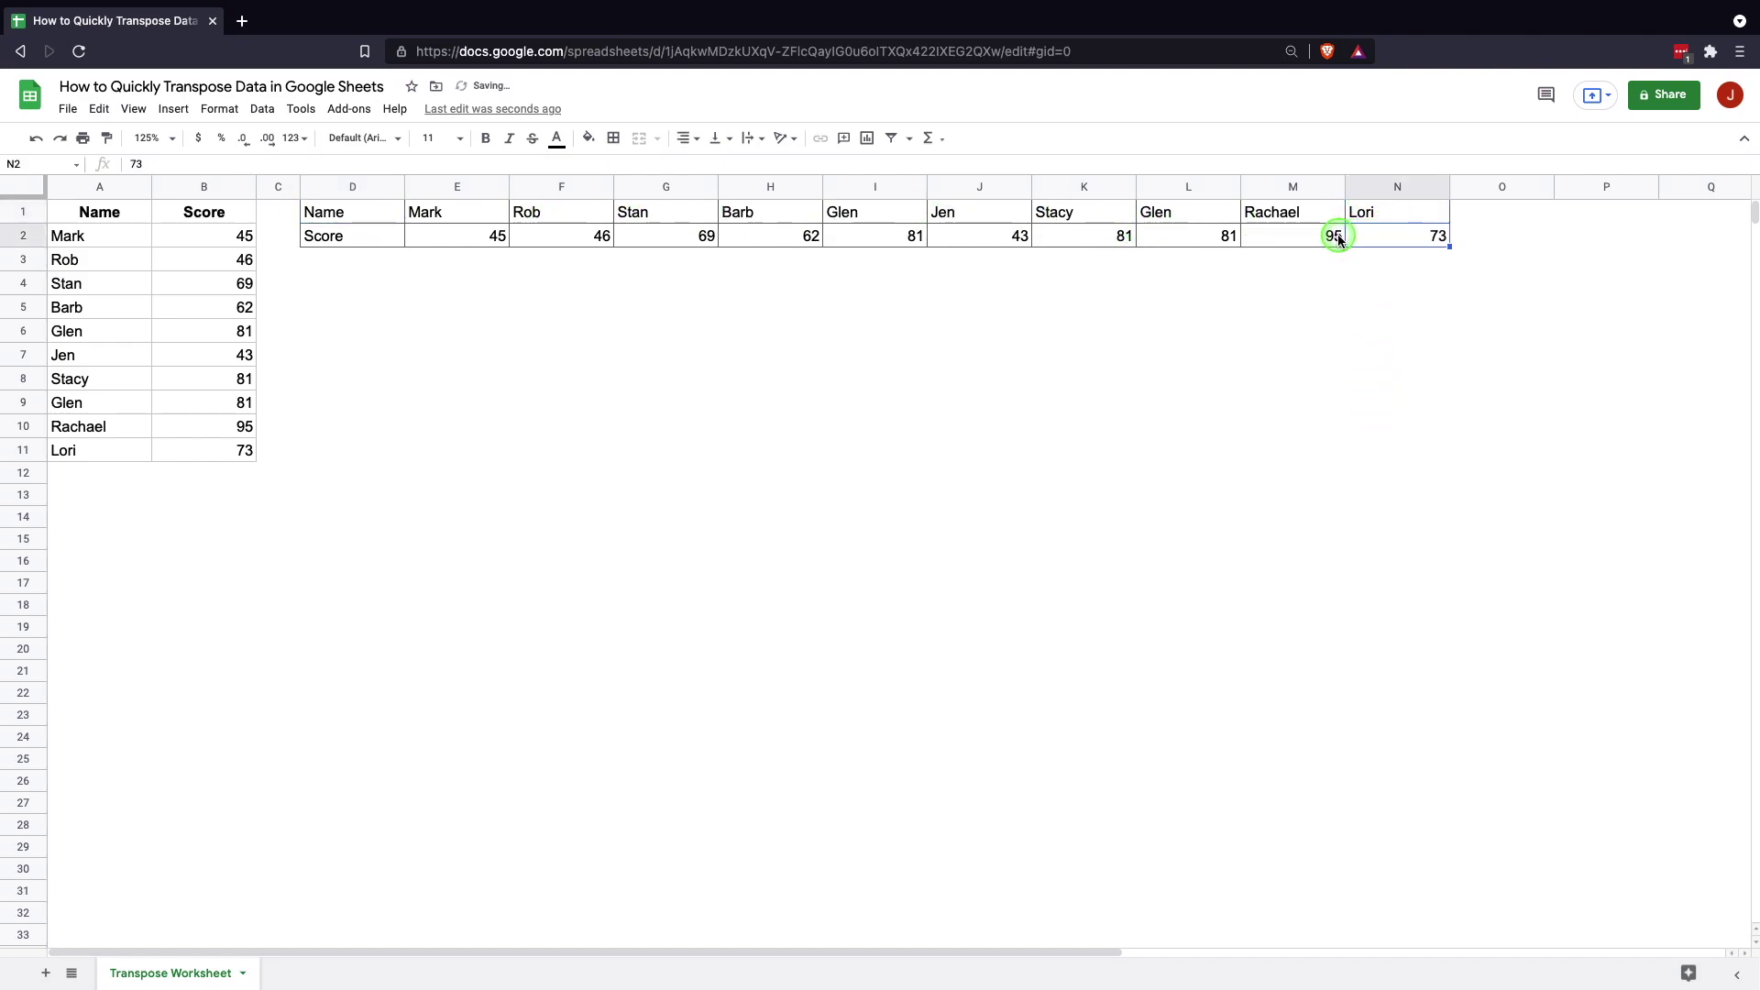
left_click(1300, 229)
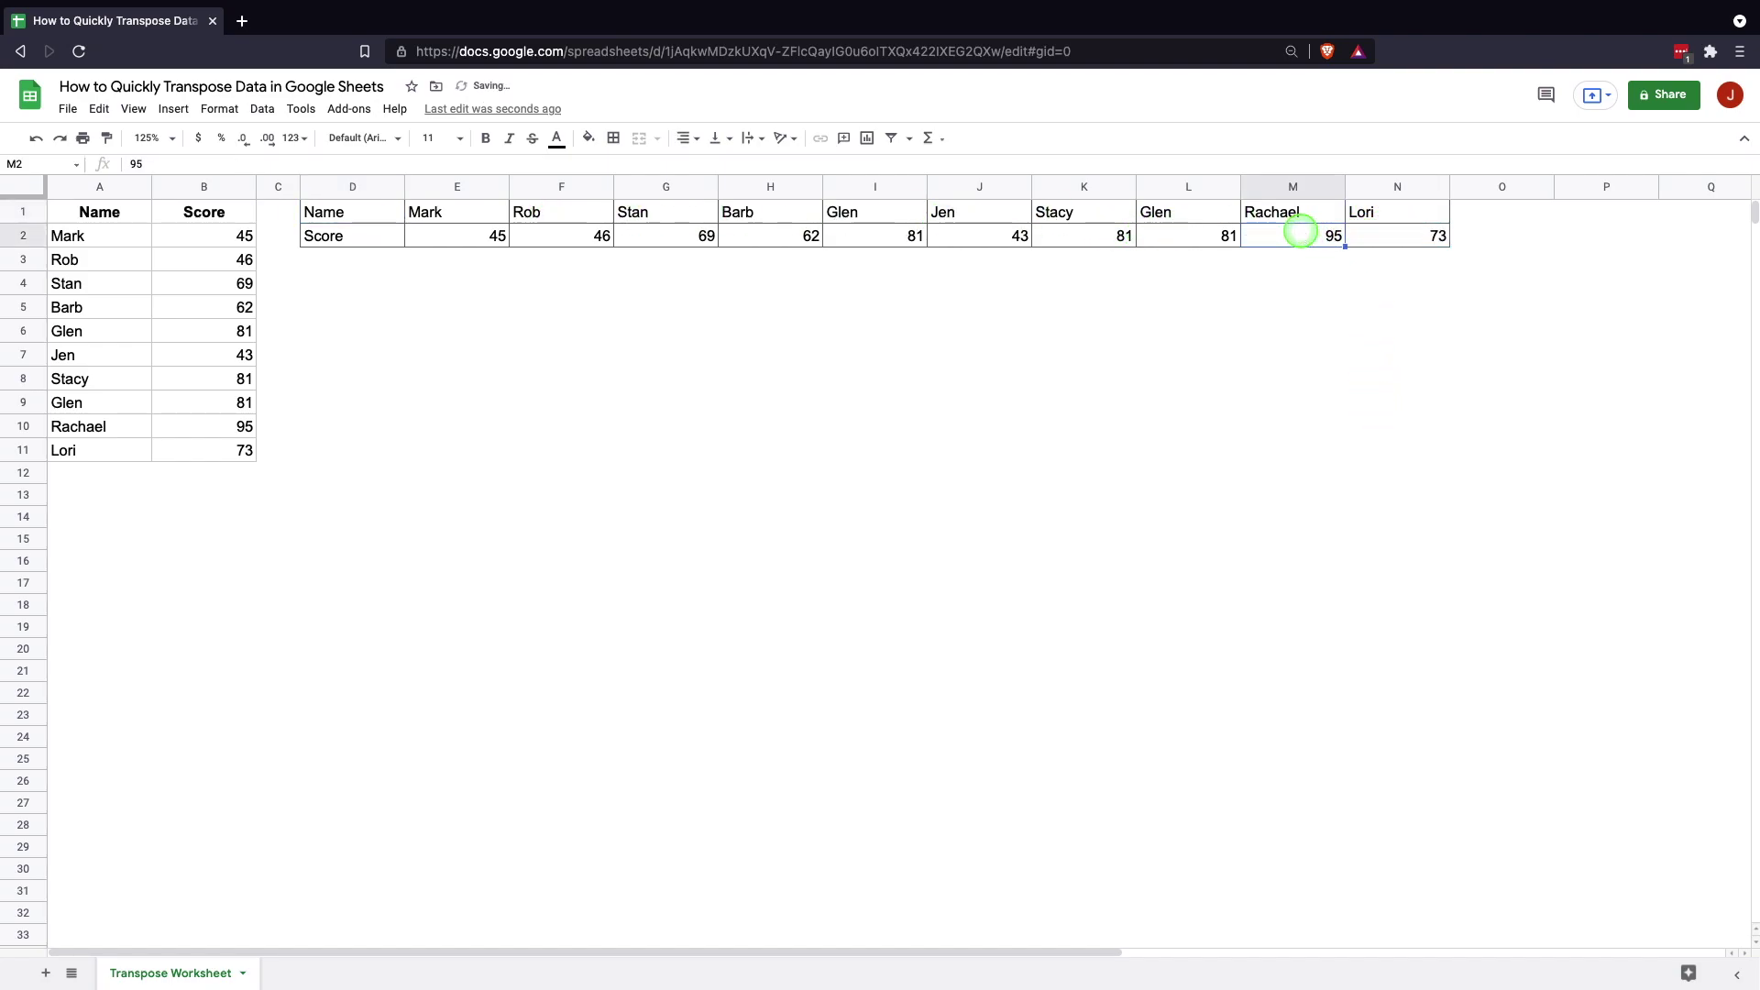
left_click(383, 219)
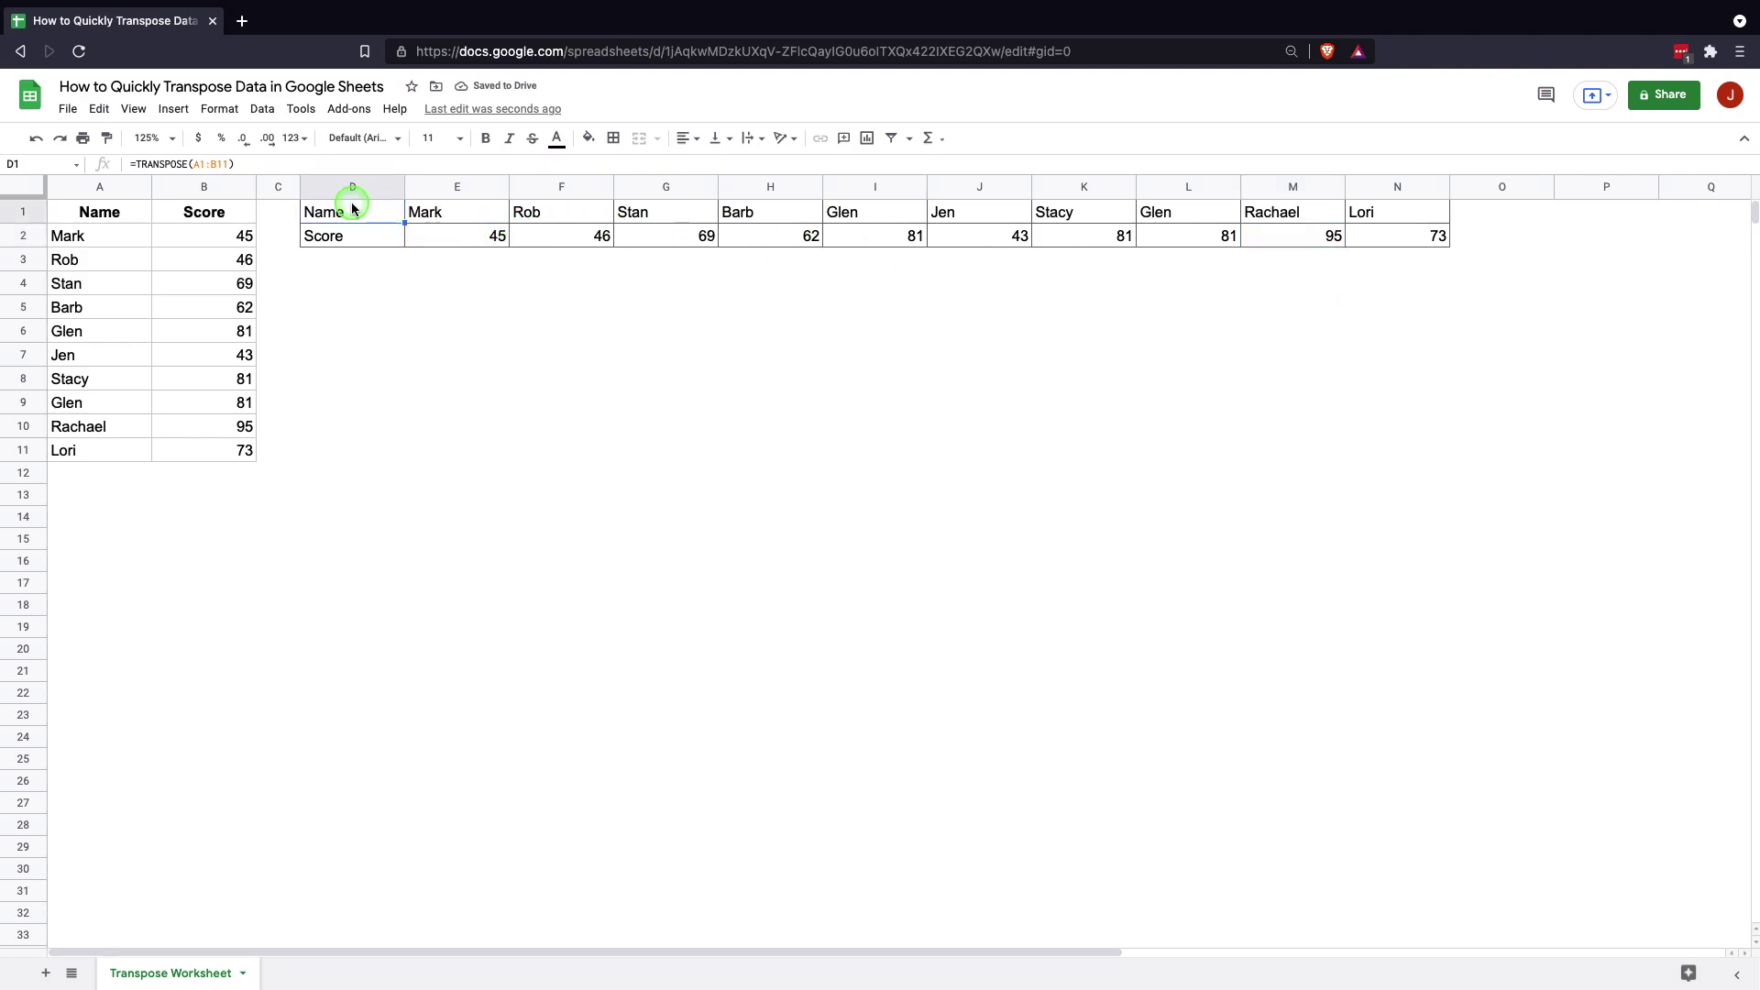
- Shorten D1's range to A1:B10 ending at Rachael, then undo back to A1:B11
left_click(203, 161)
left_click(226, 163)
left_click(246, 163)
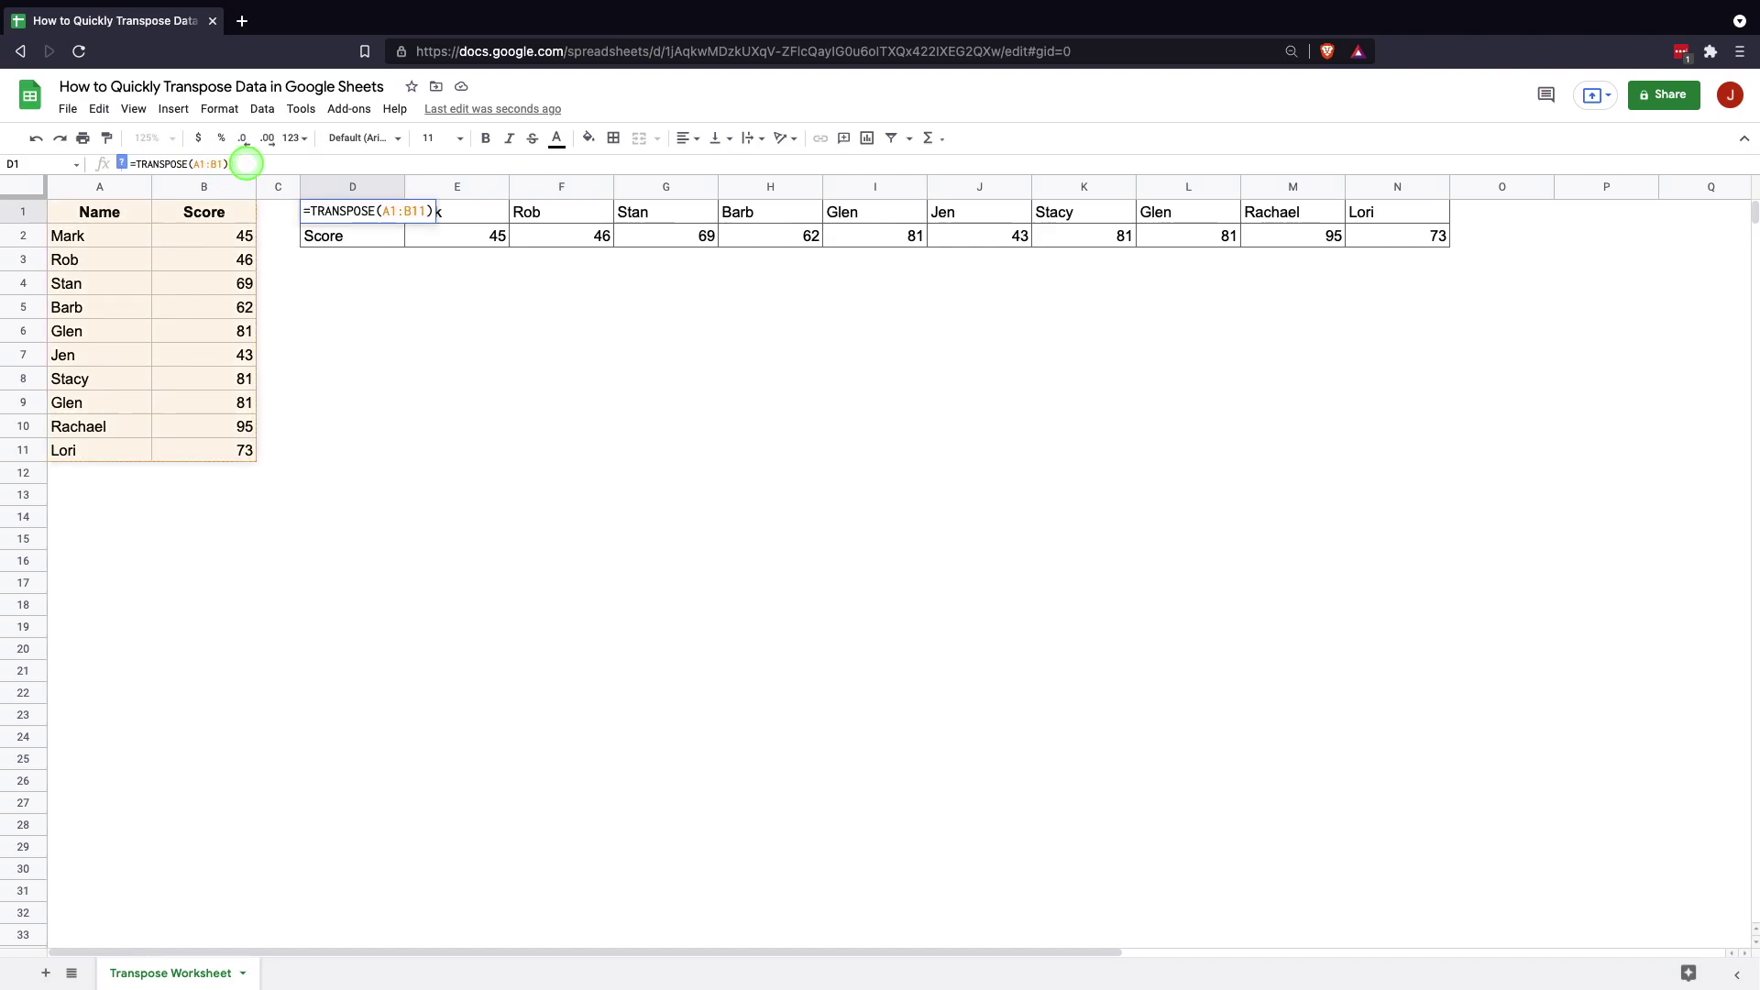
type("0")
key("Return")
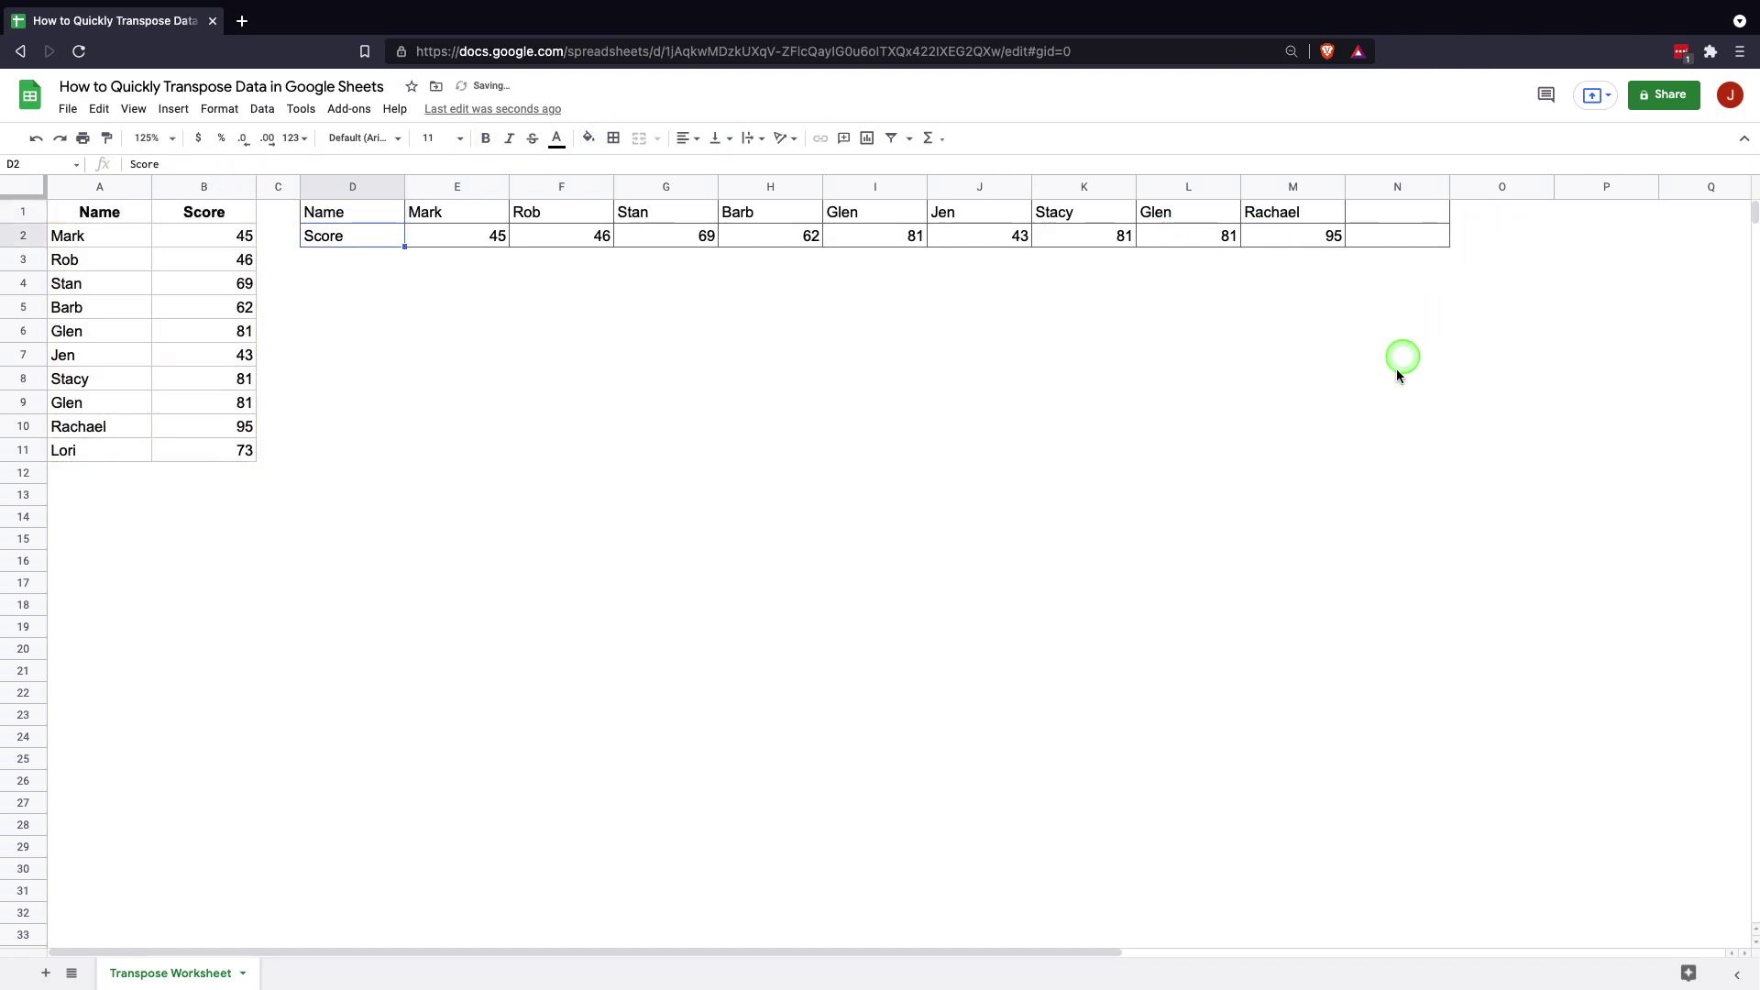
key("ctrl+z")
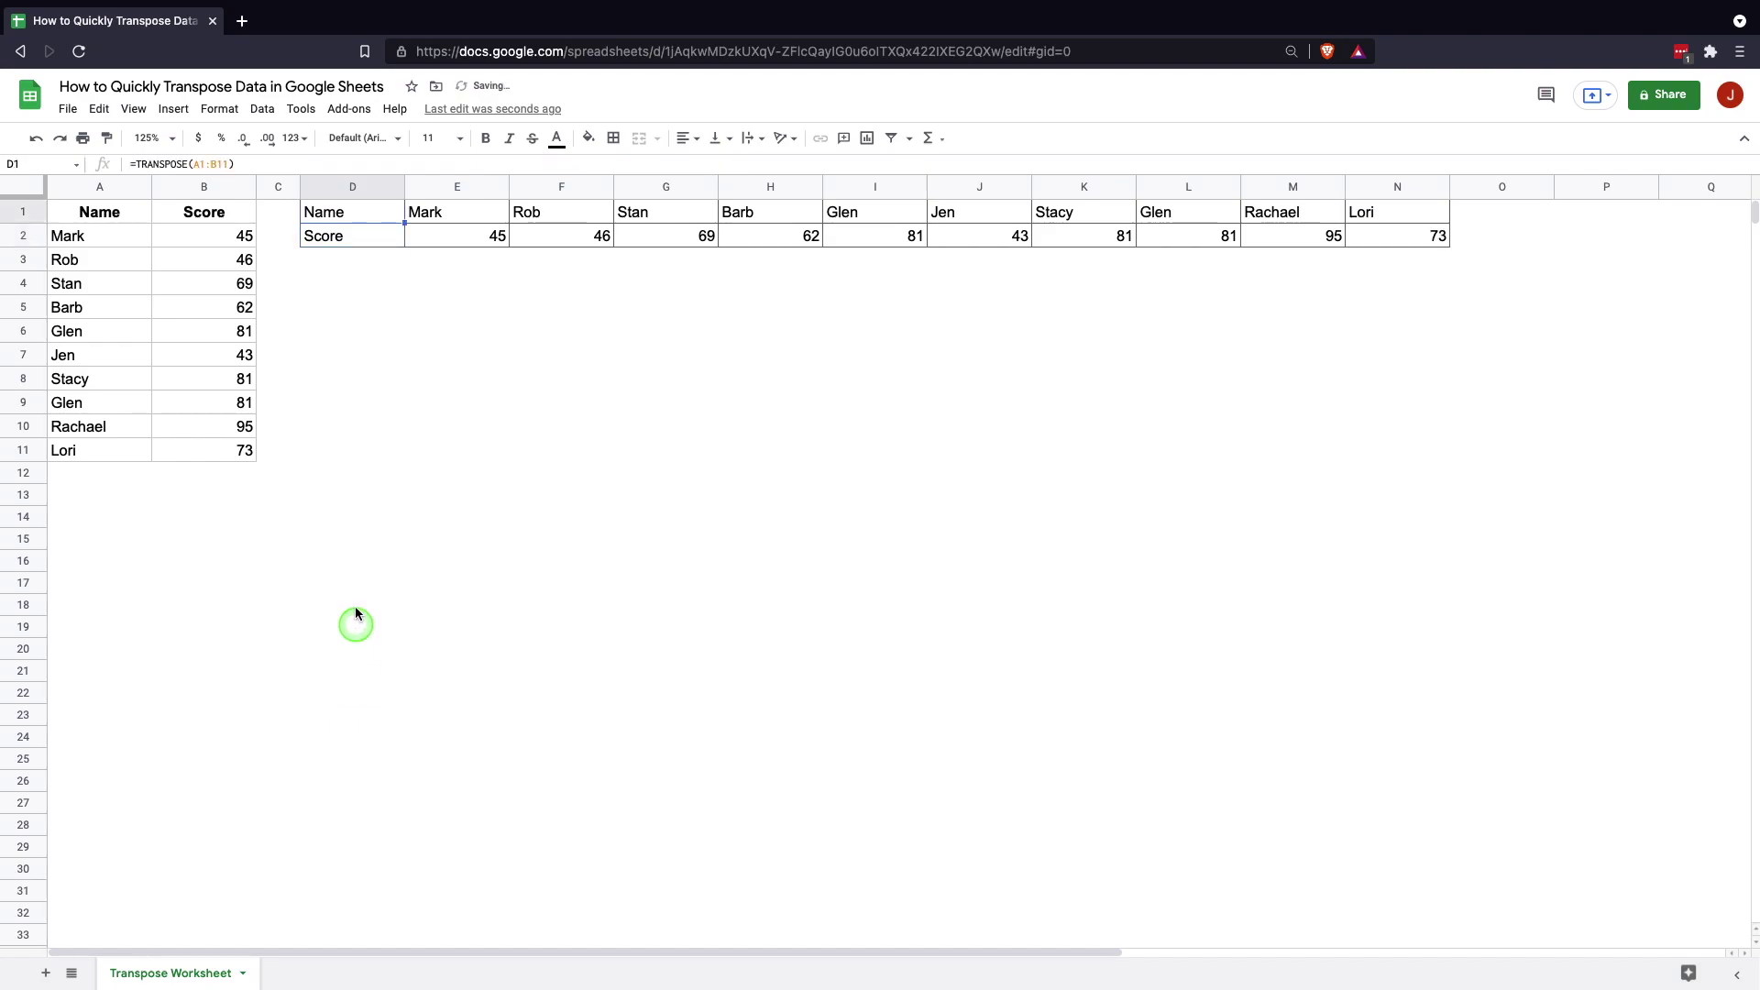
scroll(624, 293, "right", 10)
scroll(624, 293, "left", 10)
left_click(594, 218)
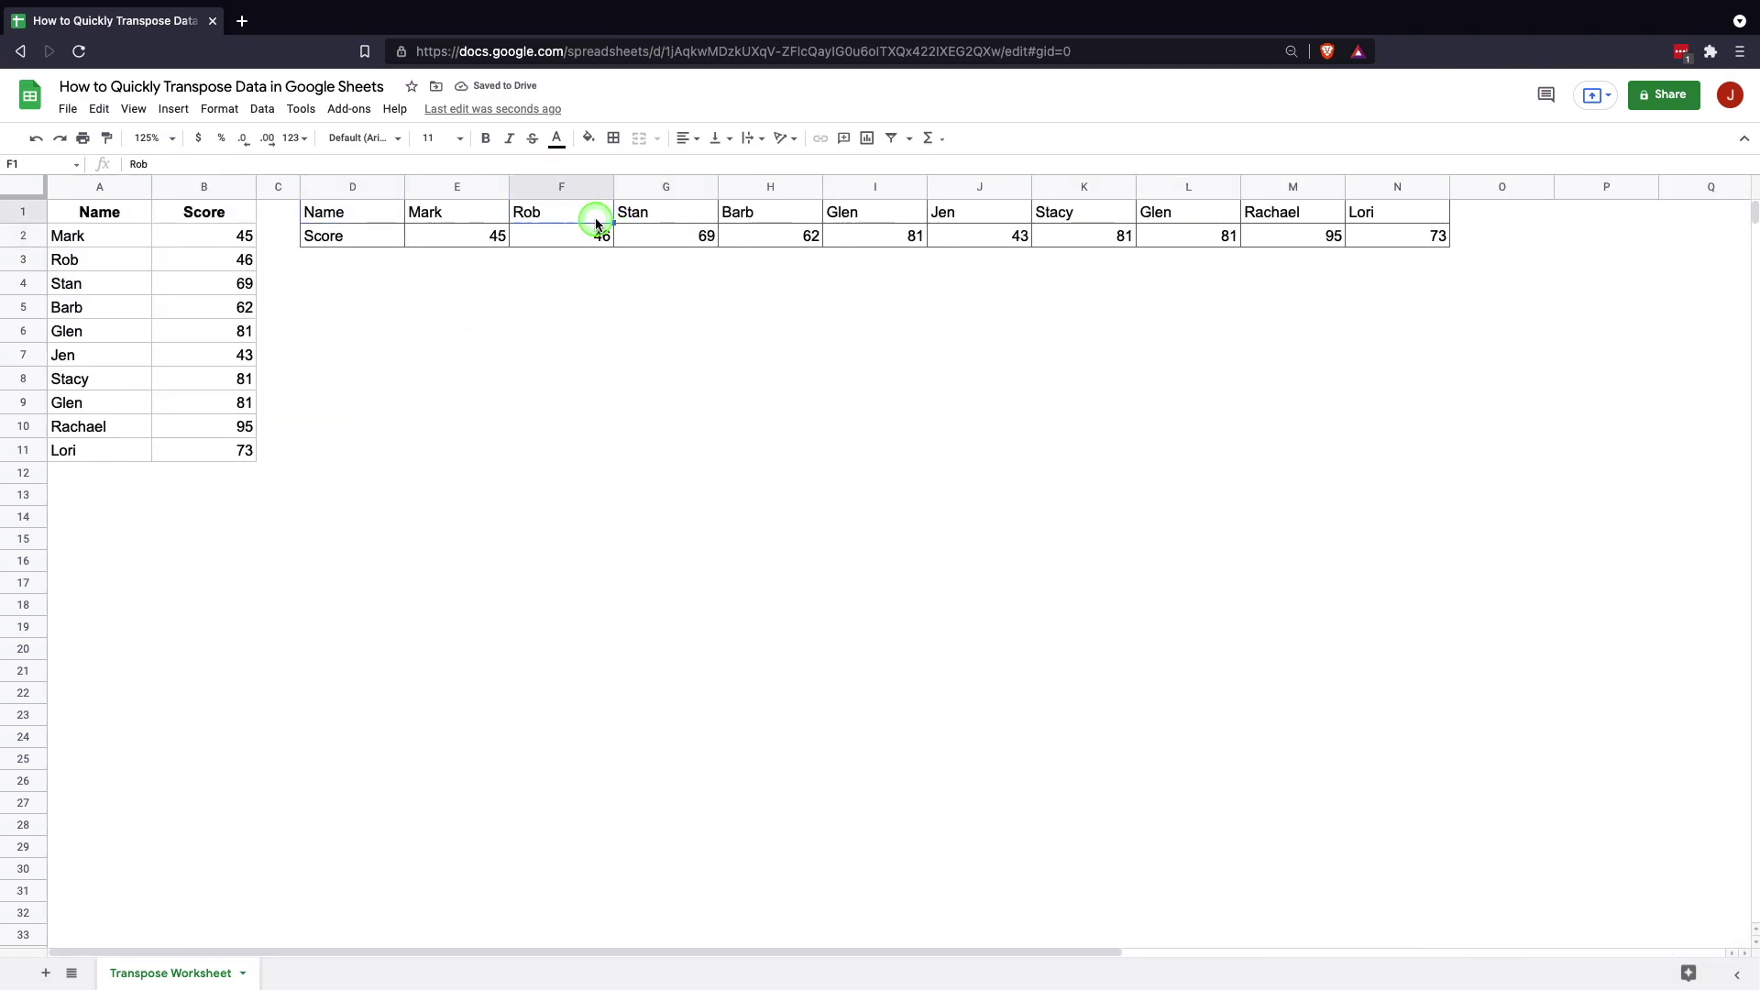
type("JOn")
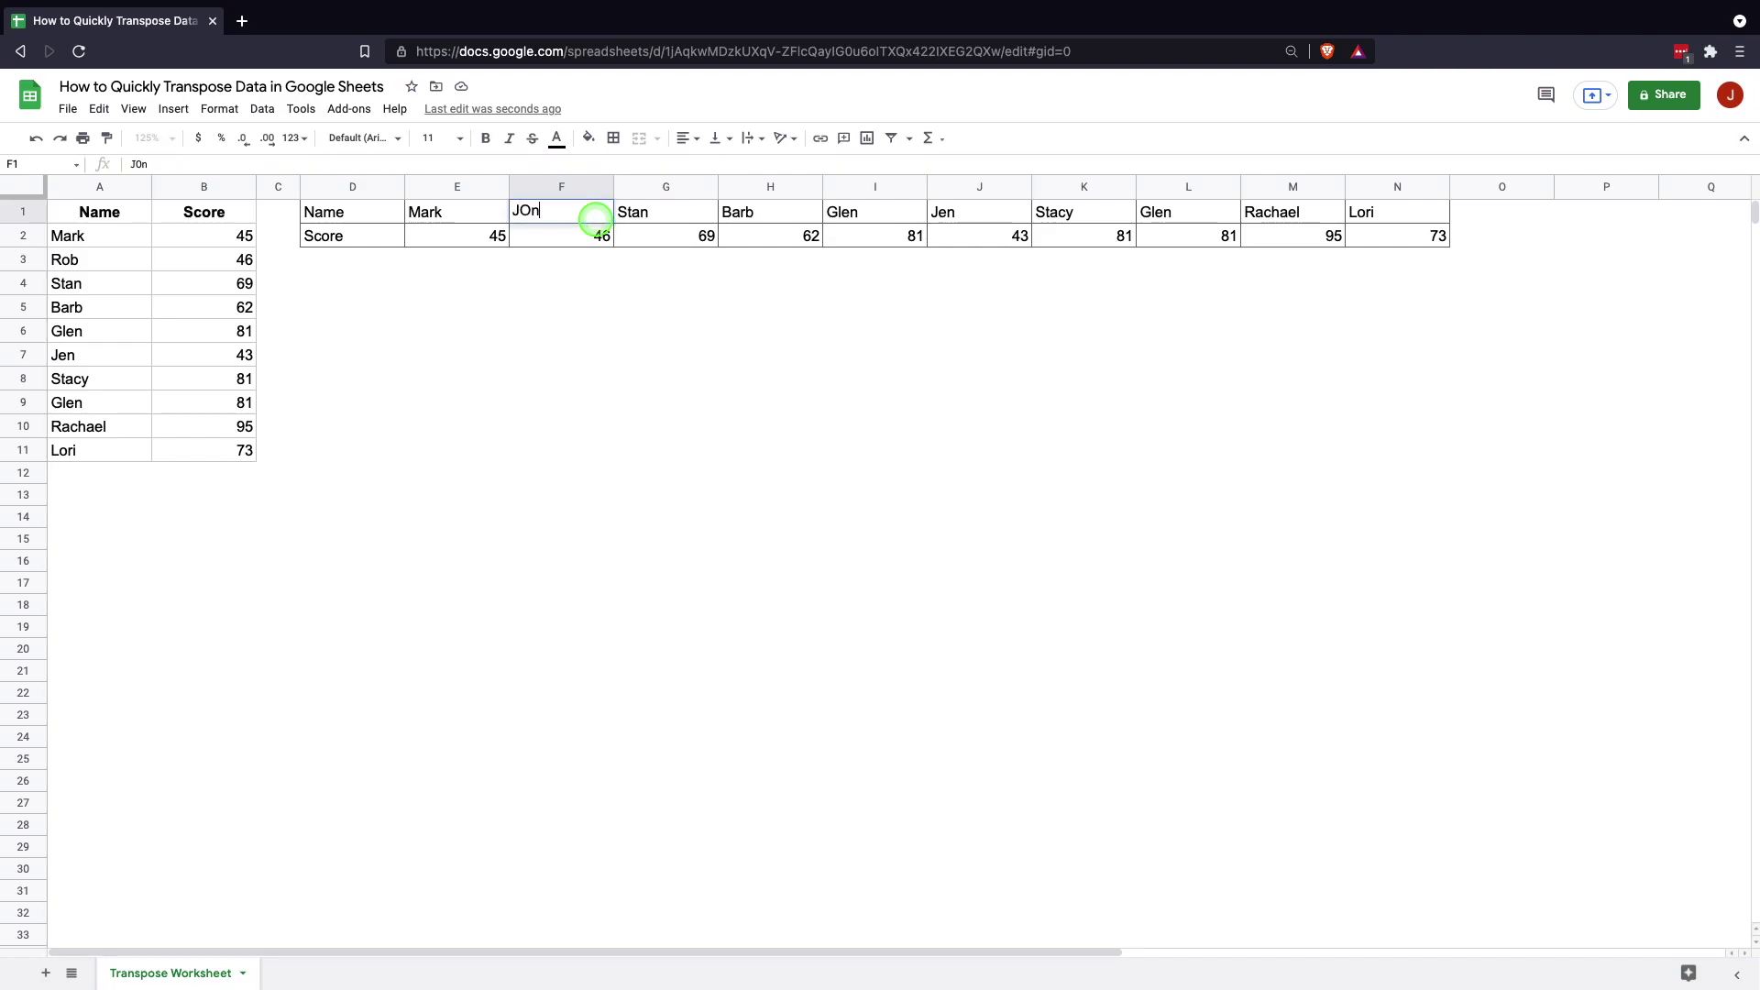
key("Return")
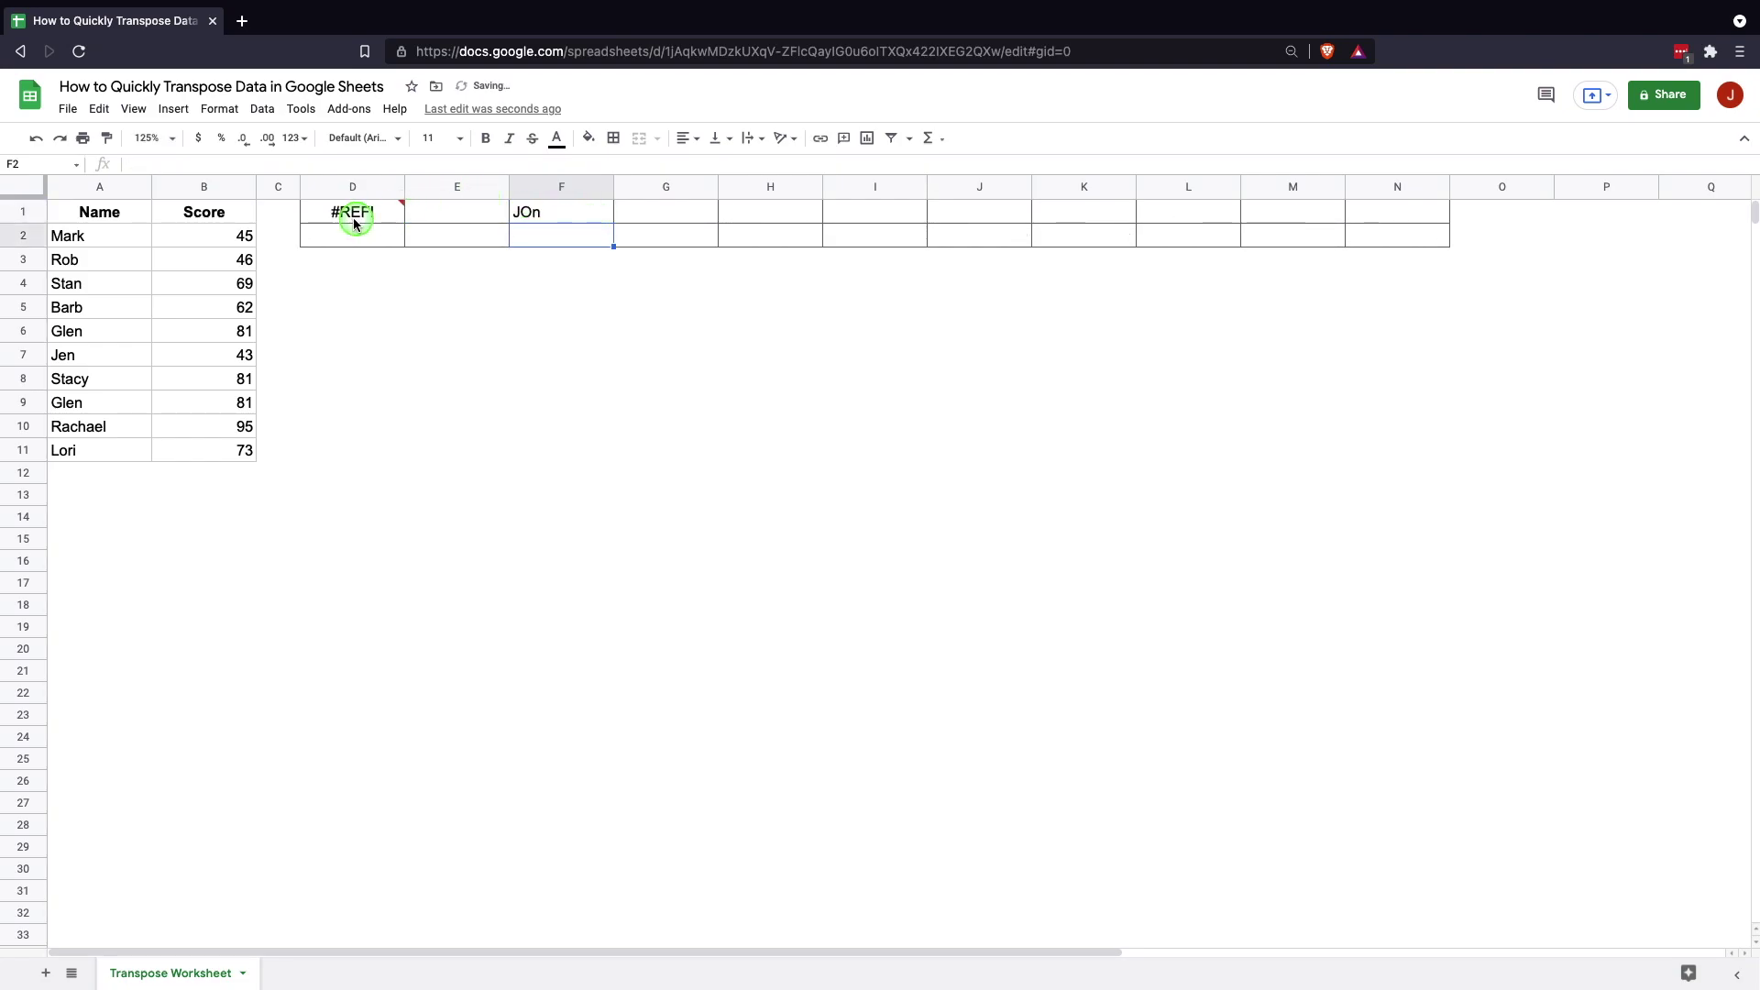
mouse_move(338, 216)
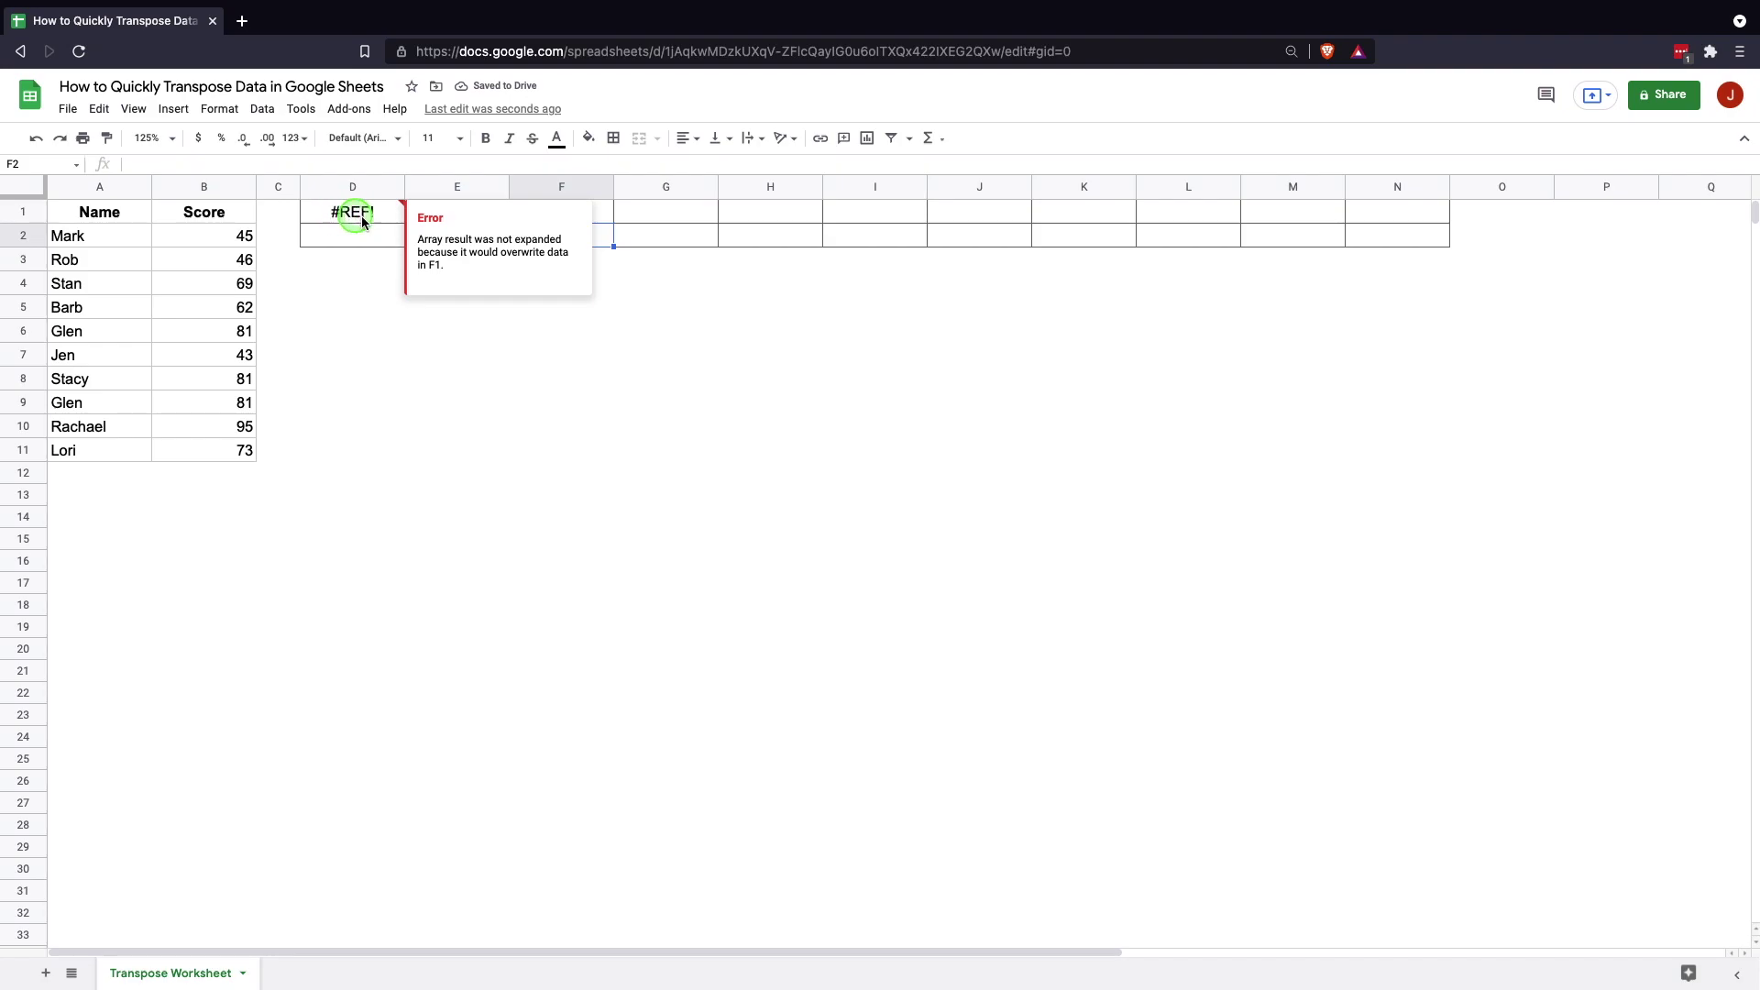
left_click(628, 547)
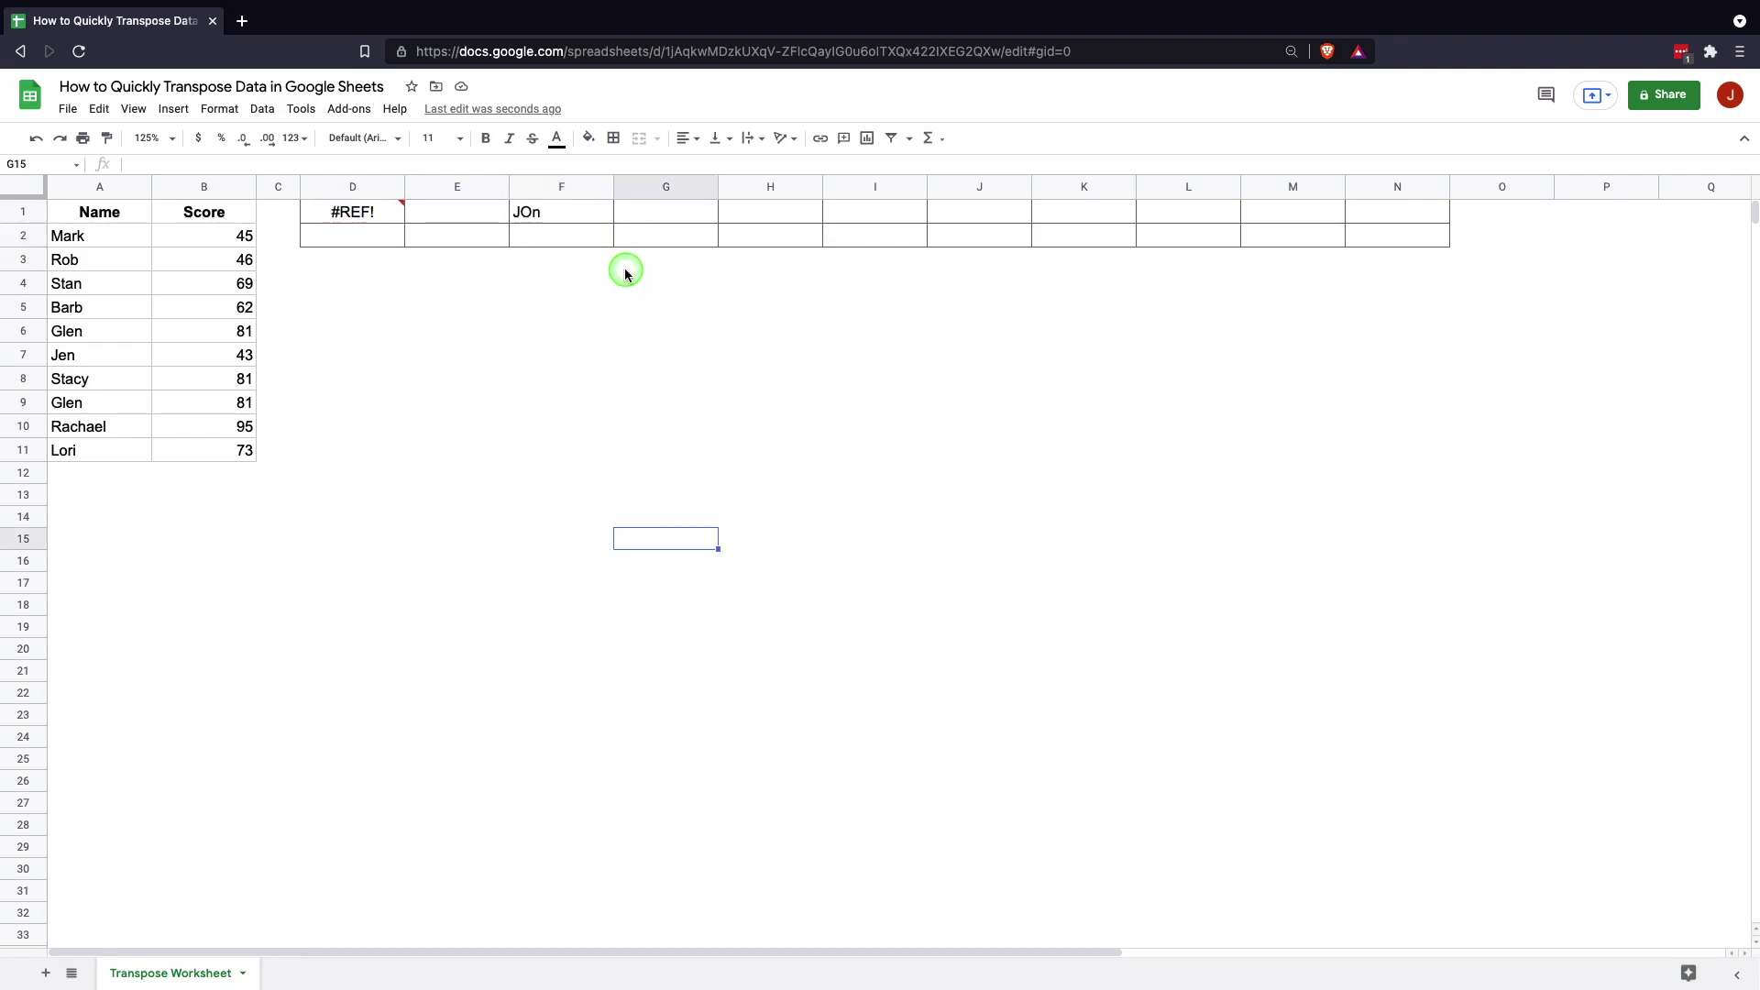
left_click(558, 216)
key("Delete")
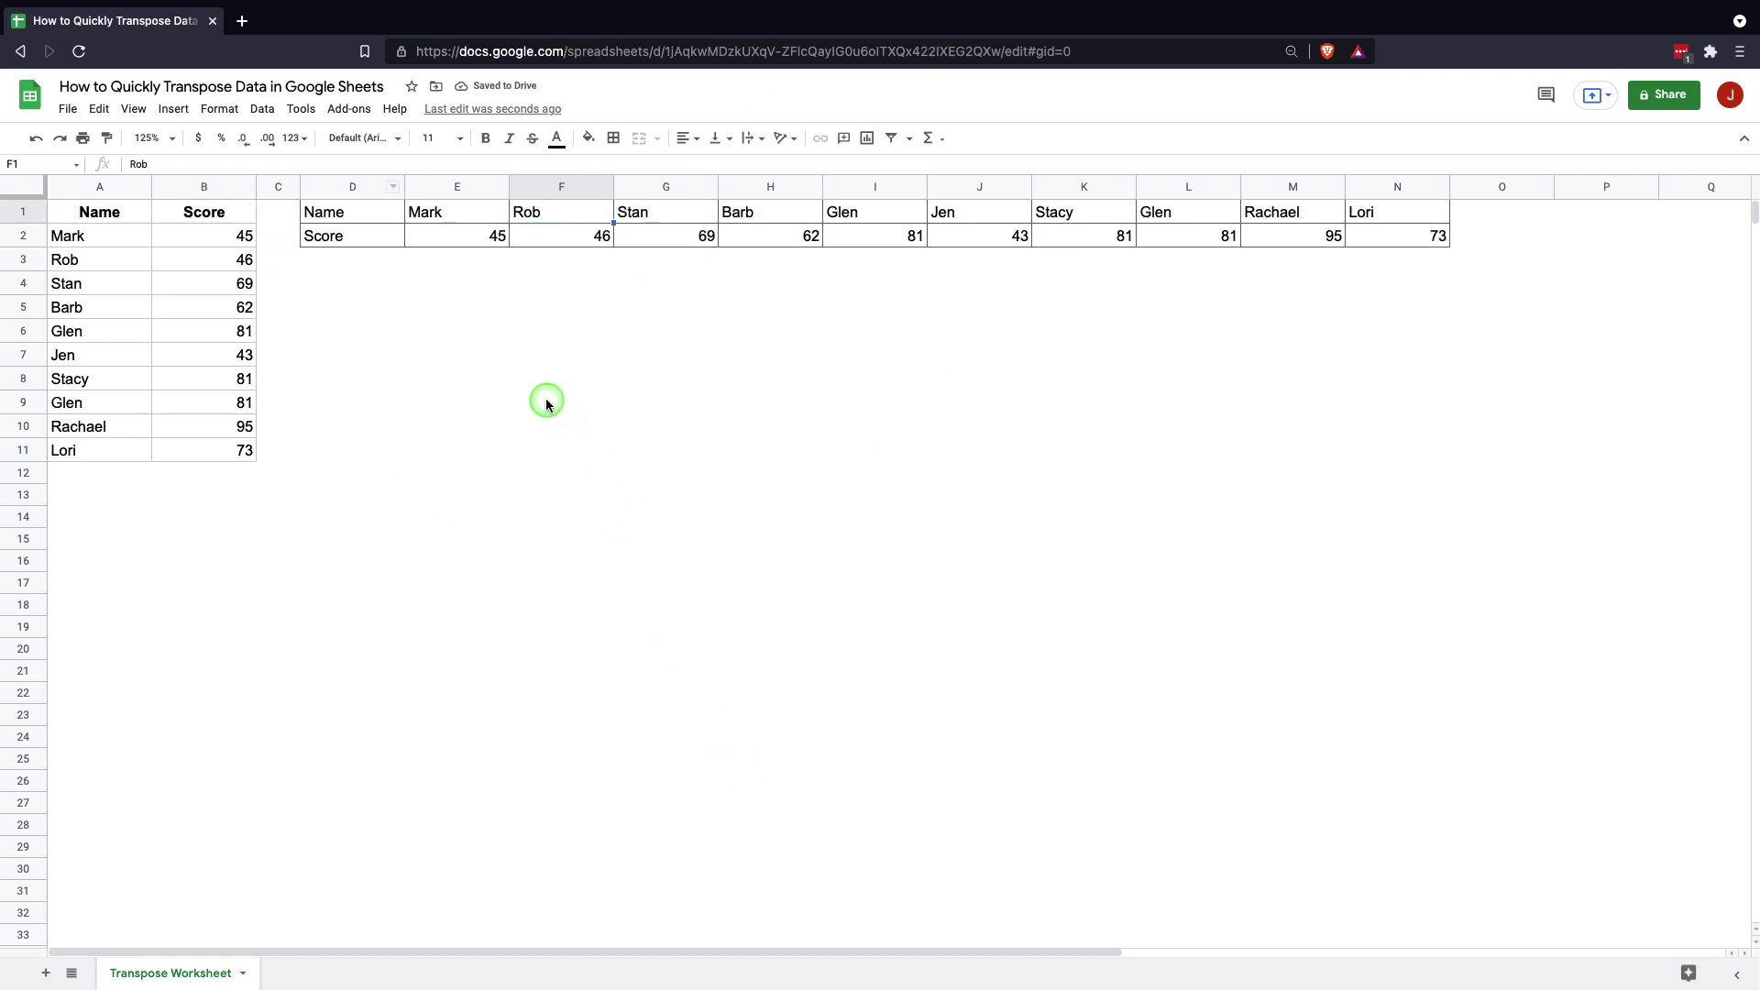
- Change Glen's score in B6 to 85, then select D8 for the filtered result
left_click_drag(311, 307, 448, 337)
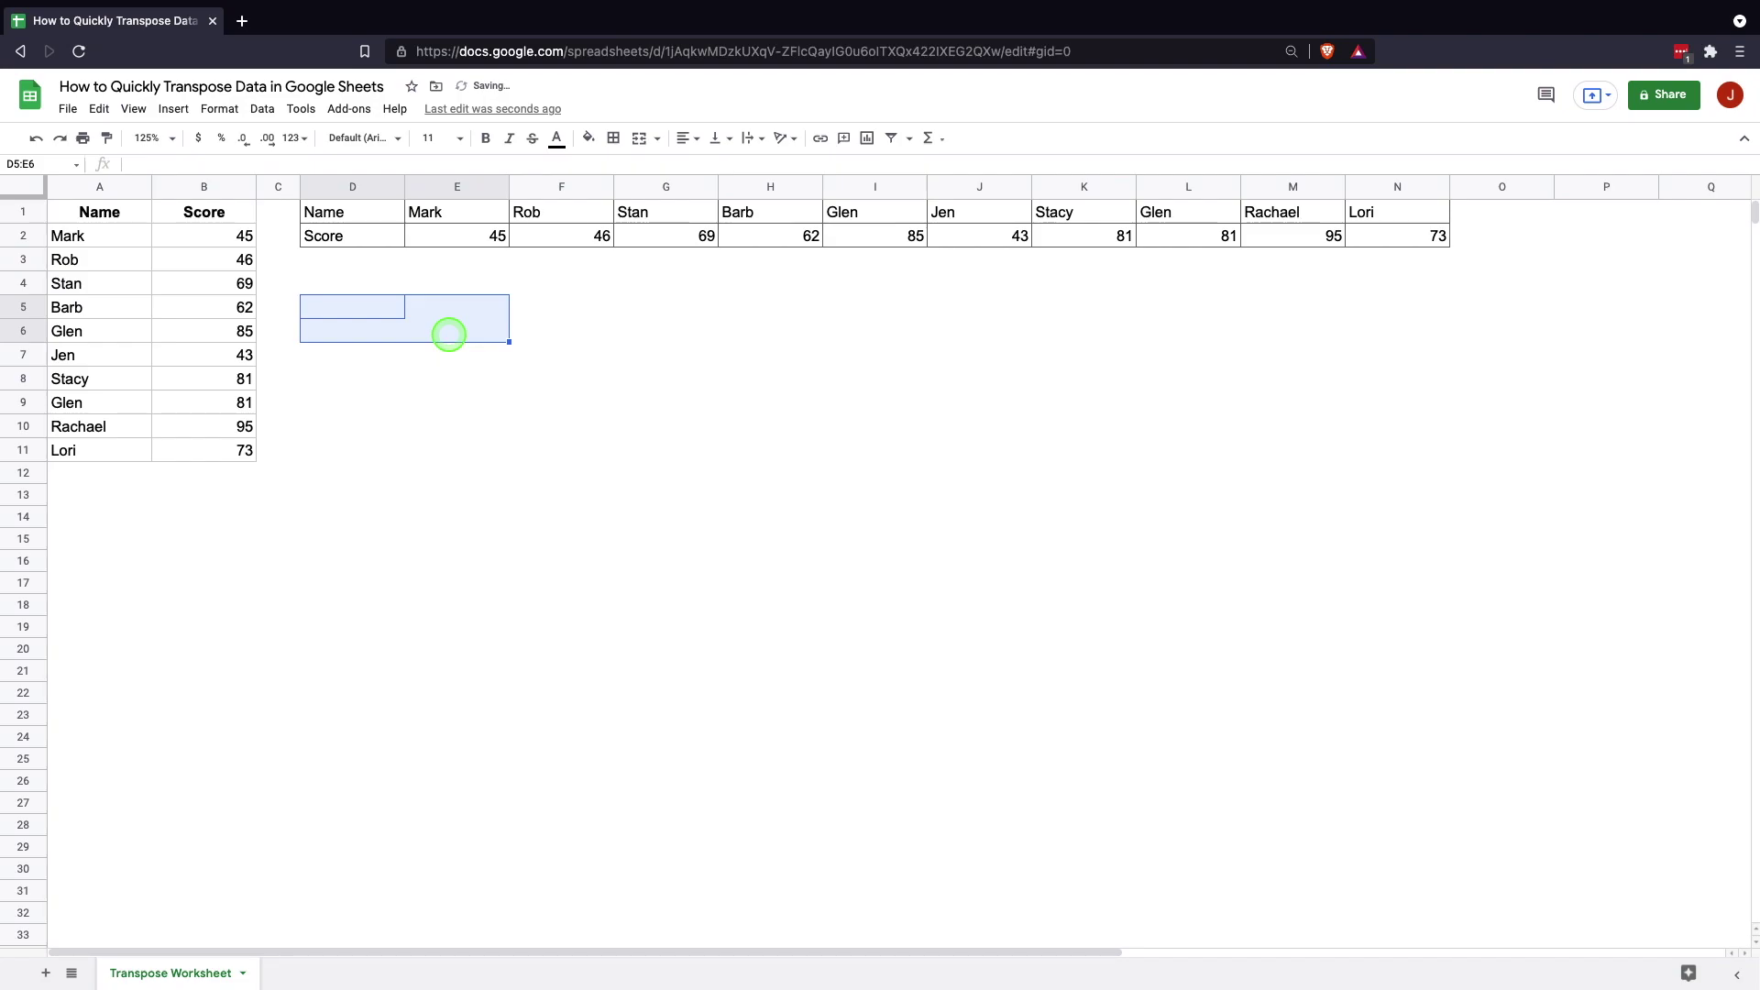
left_click(345, 381)
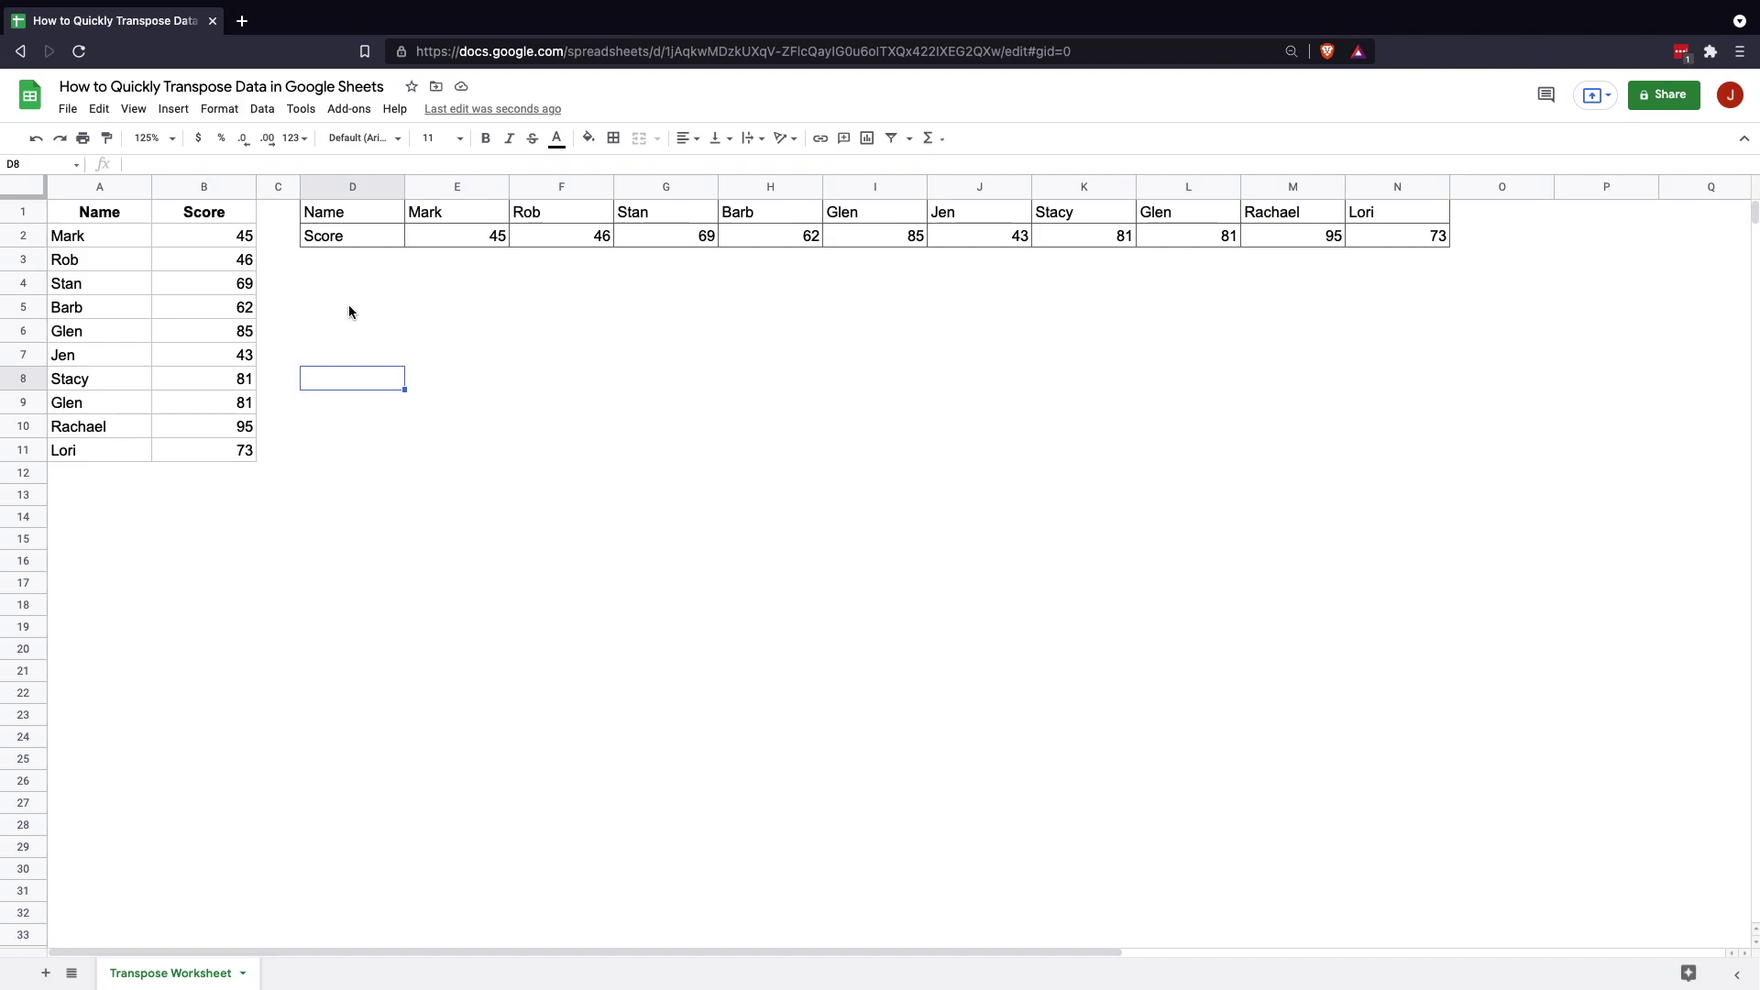
- Enter =TRANSPOSE(FILTER(A1:B11,A1:A11="Glen")) in D8, listing both Glens with scores 85 and 81
type("=TRANSPOSE(")
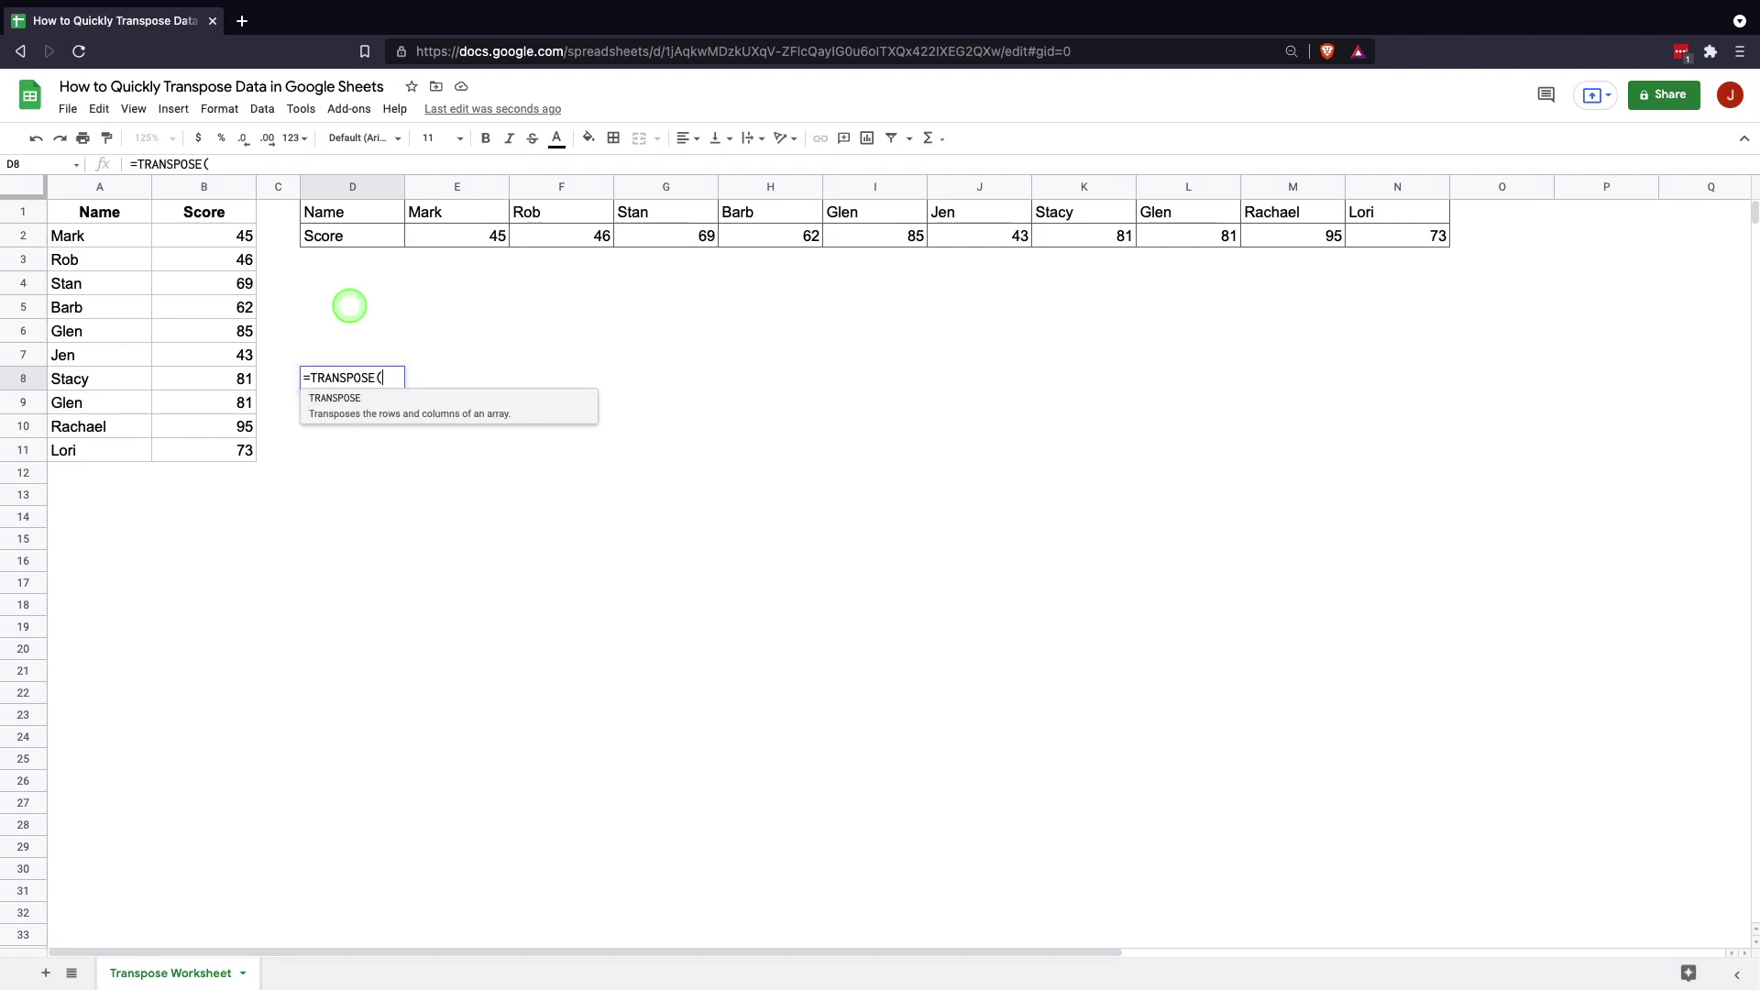
type("FILTER(")
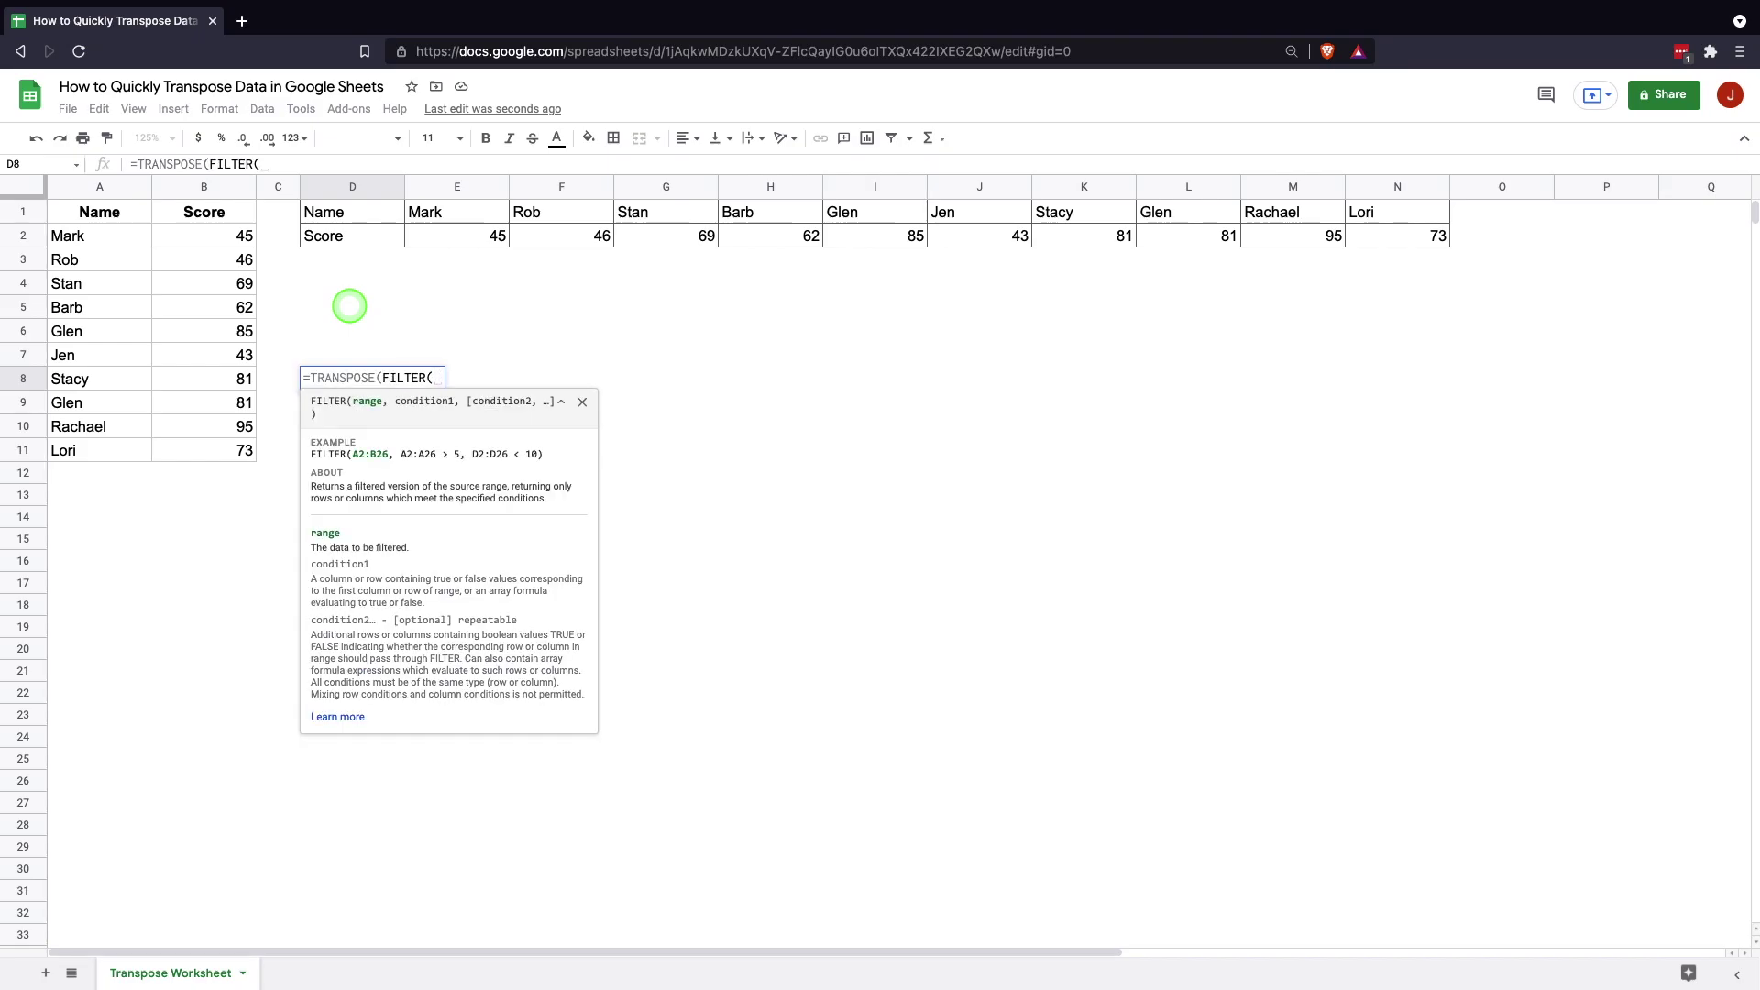
left_click_drag(128, 210, 197, 433)
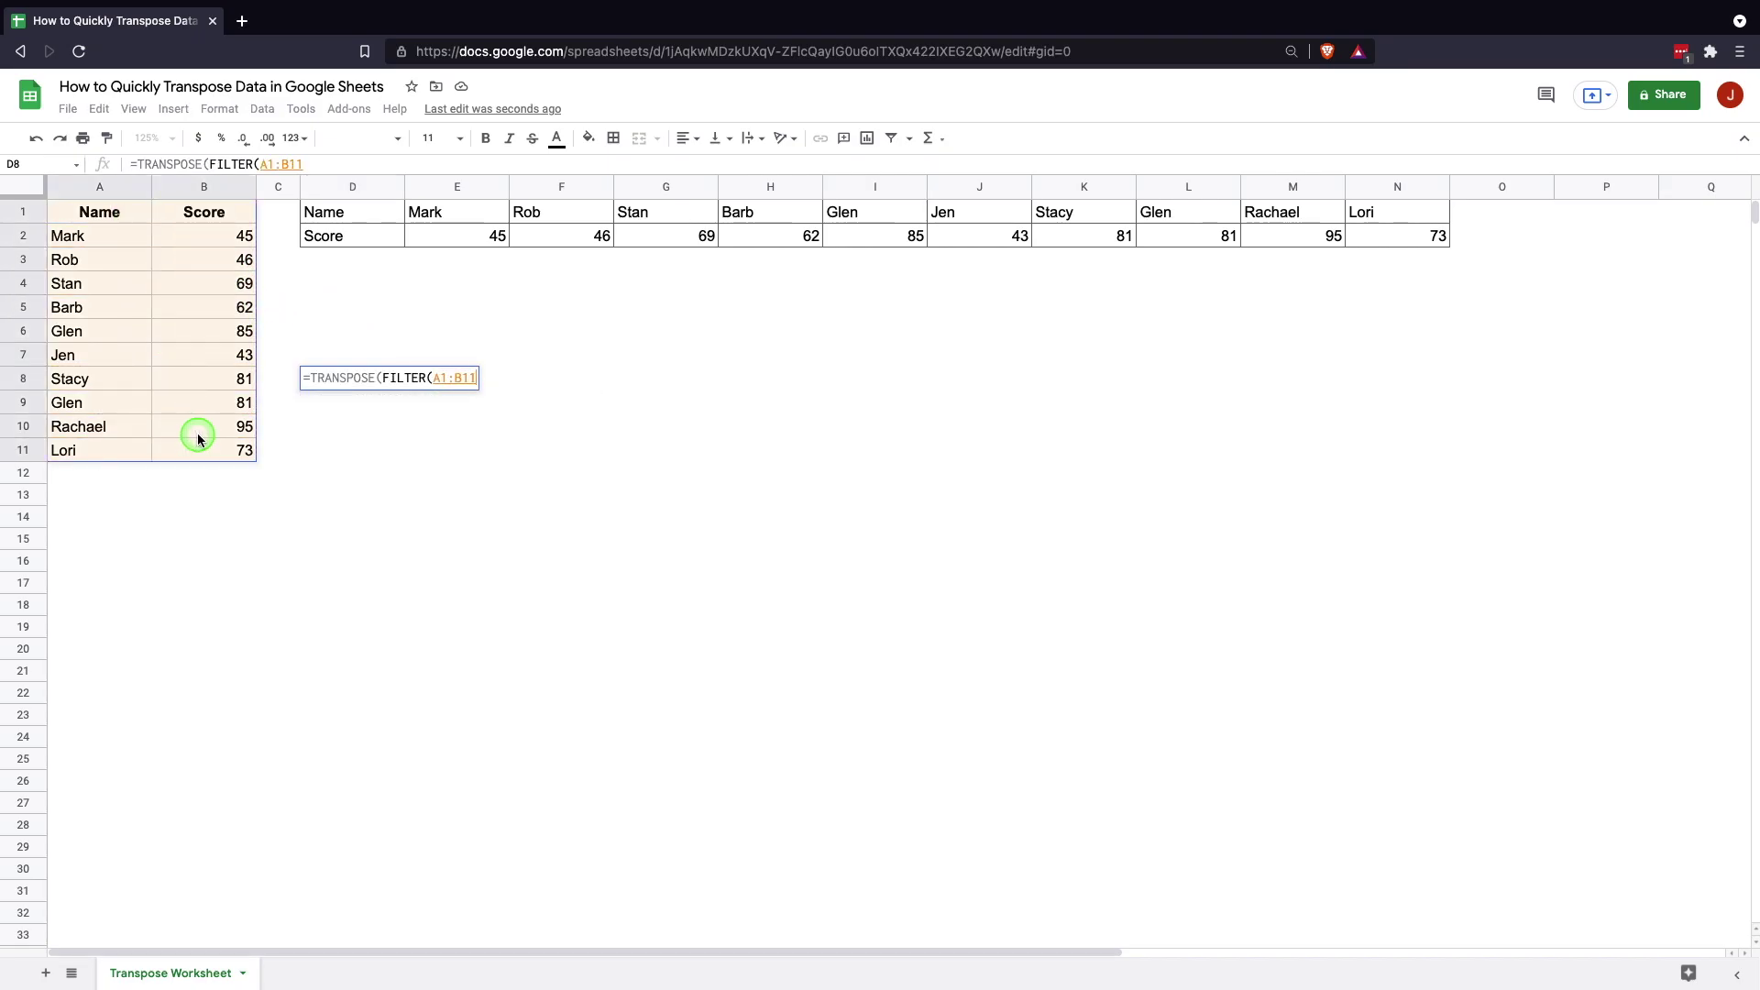
type(",")
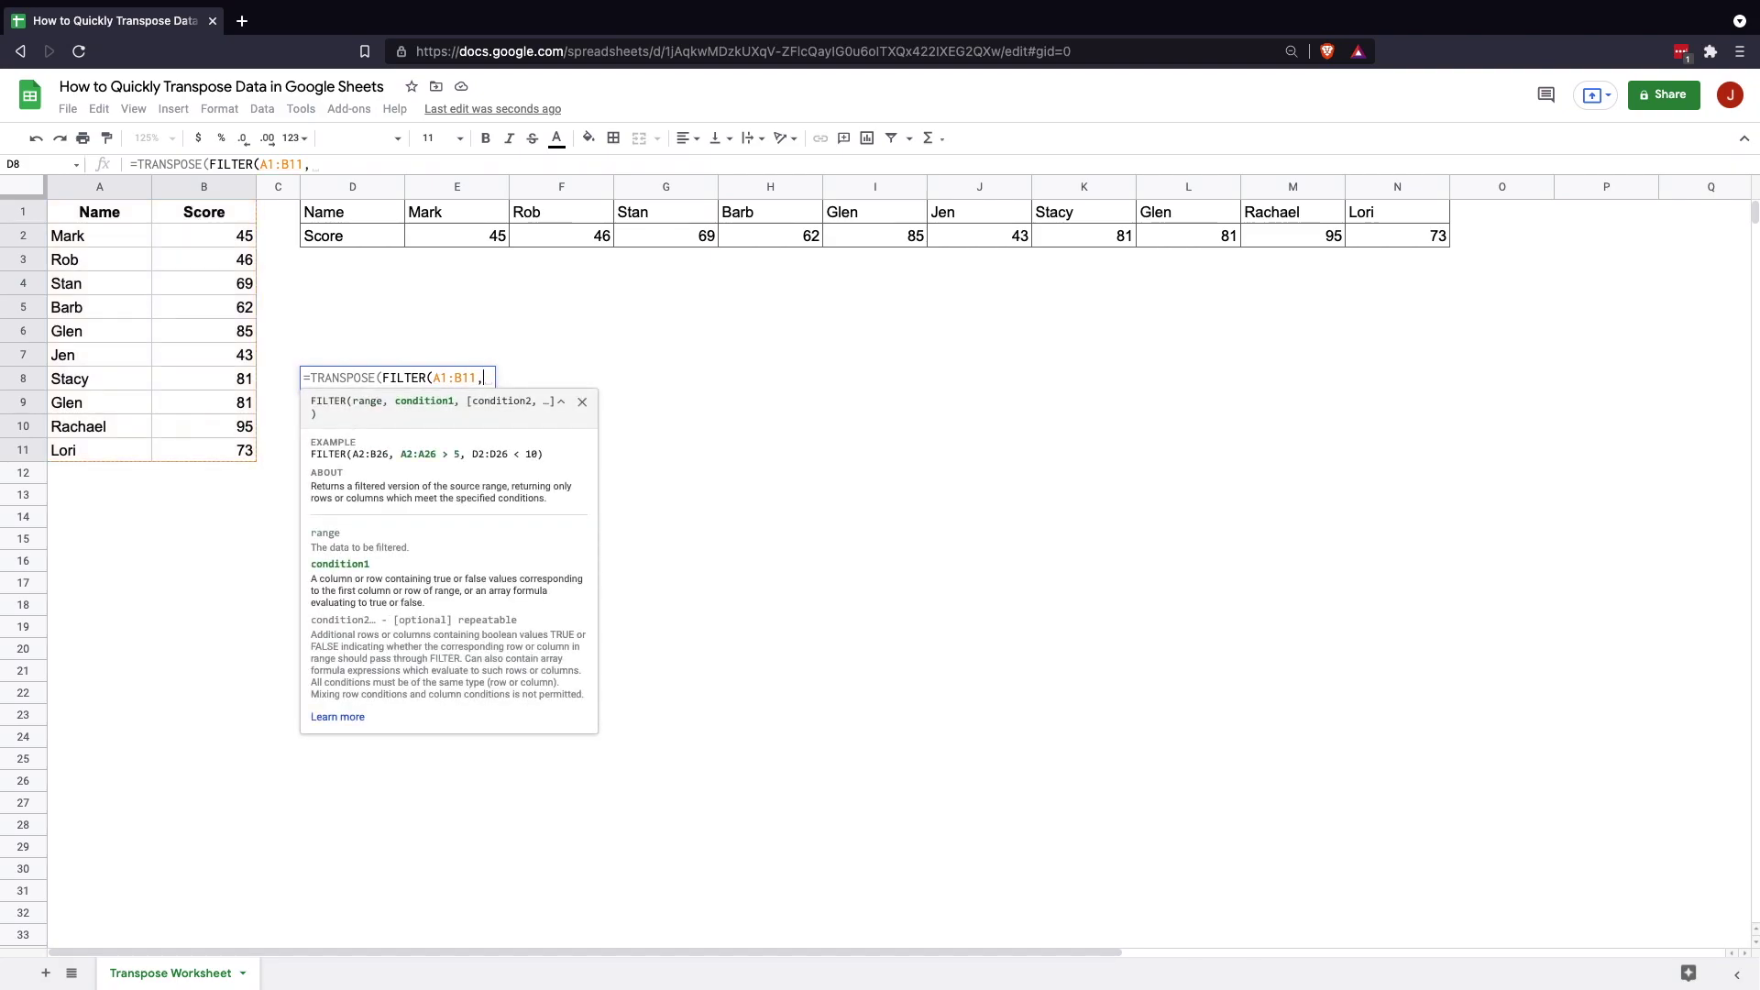
type("A1:")
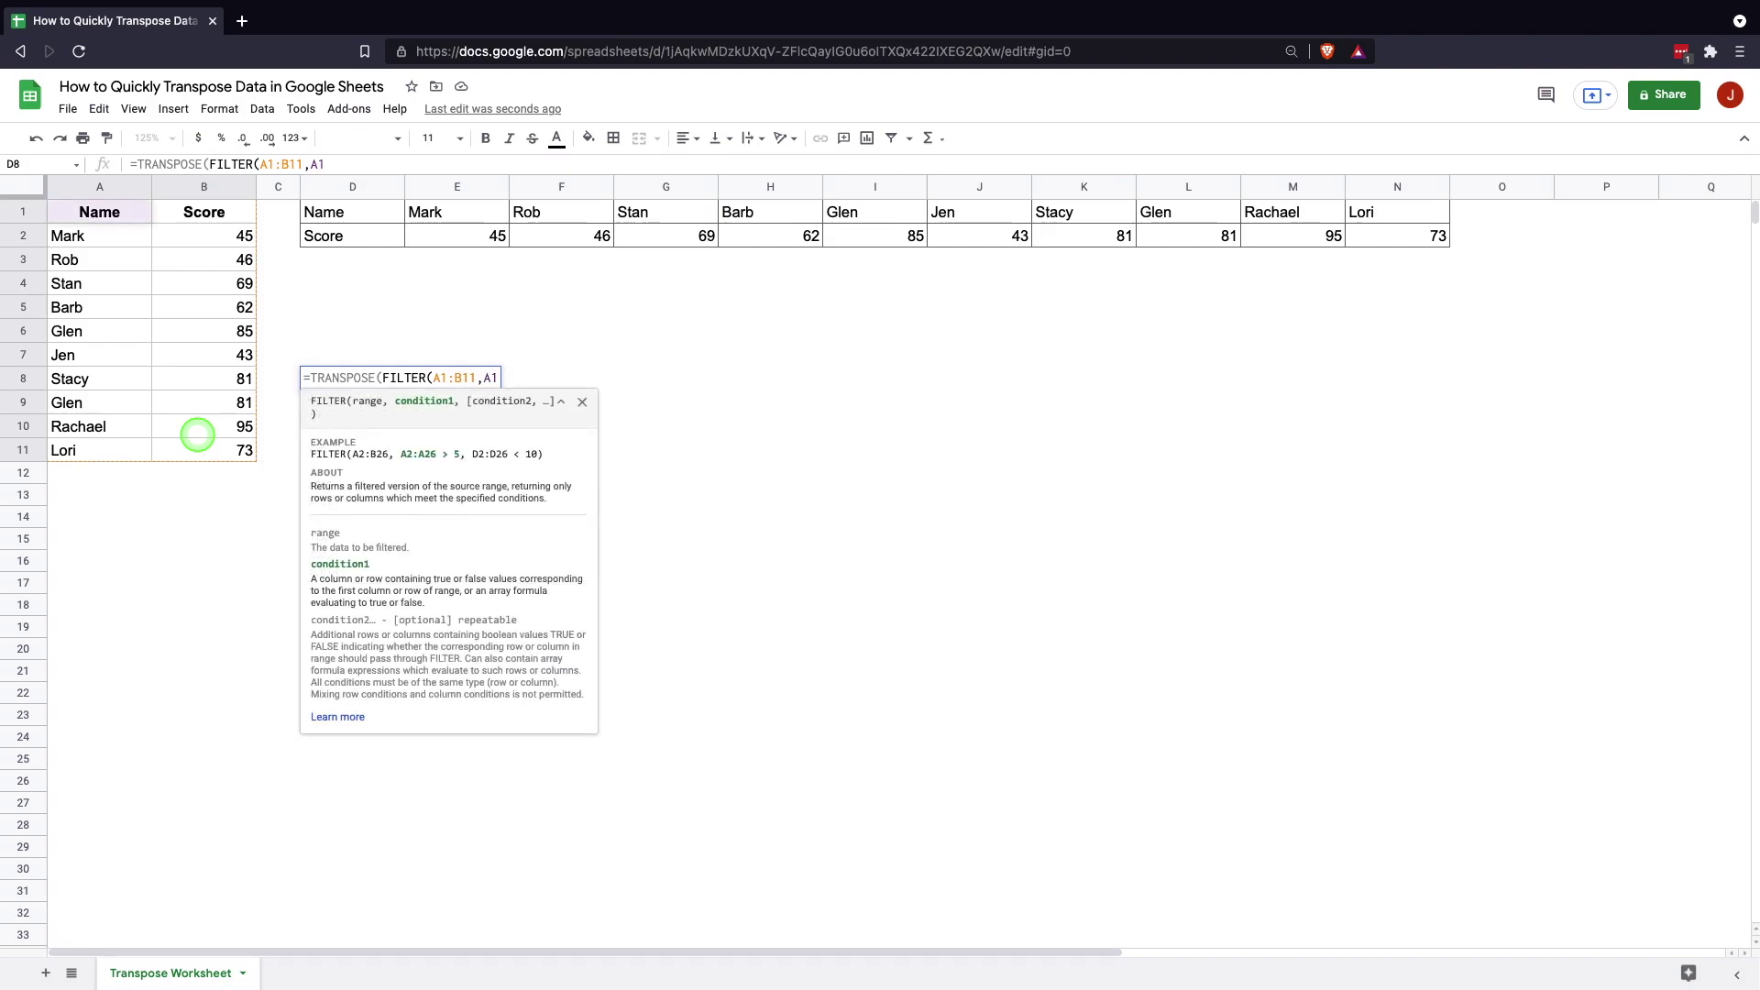
type("A11")
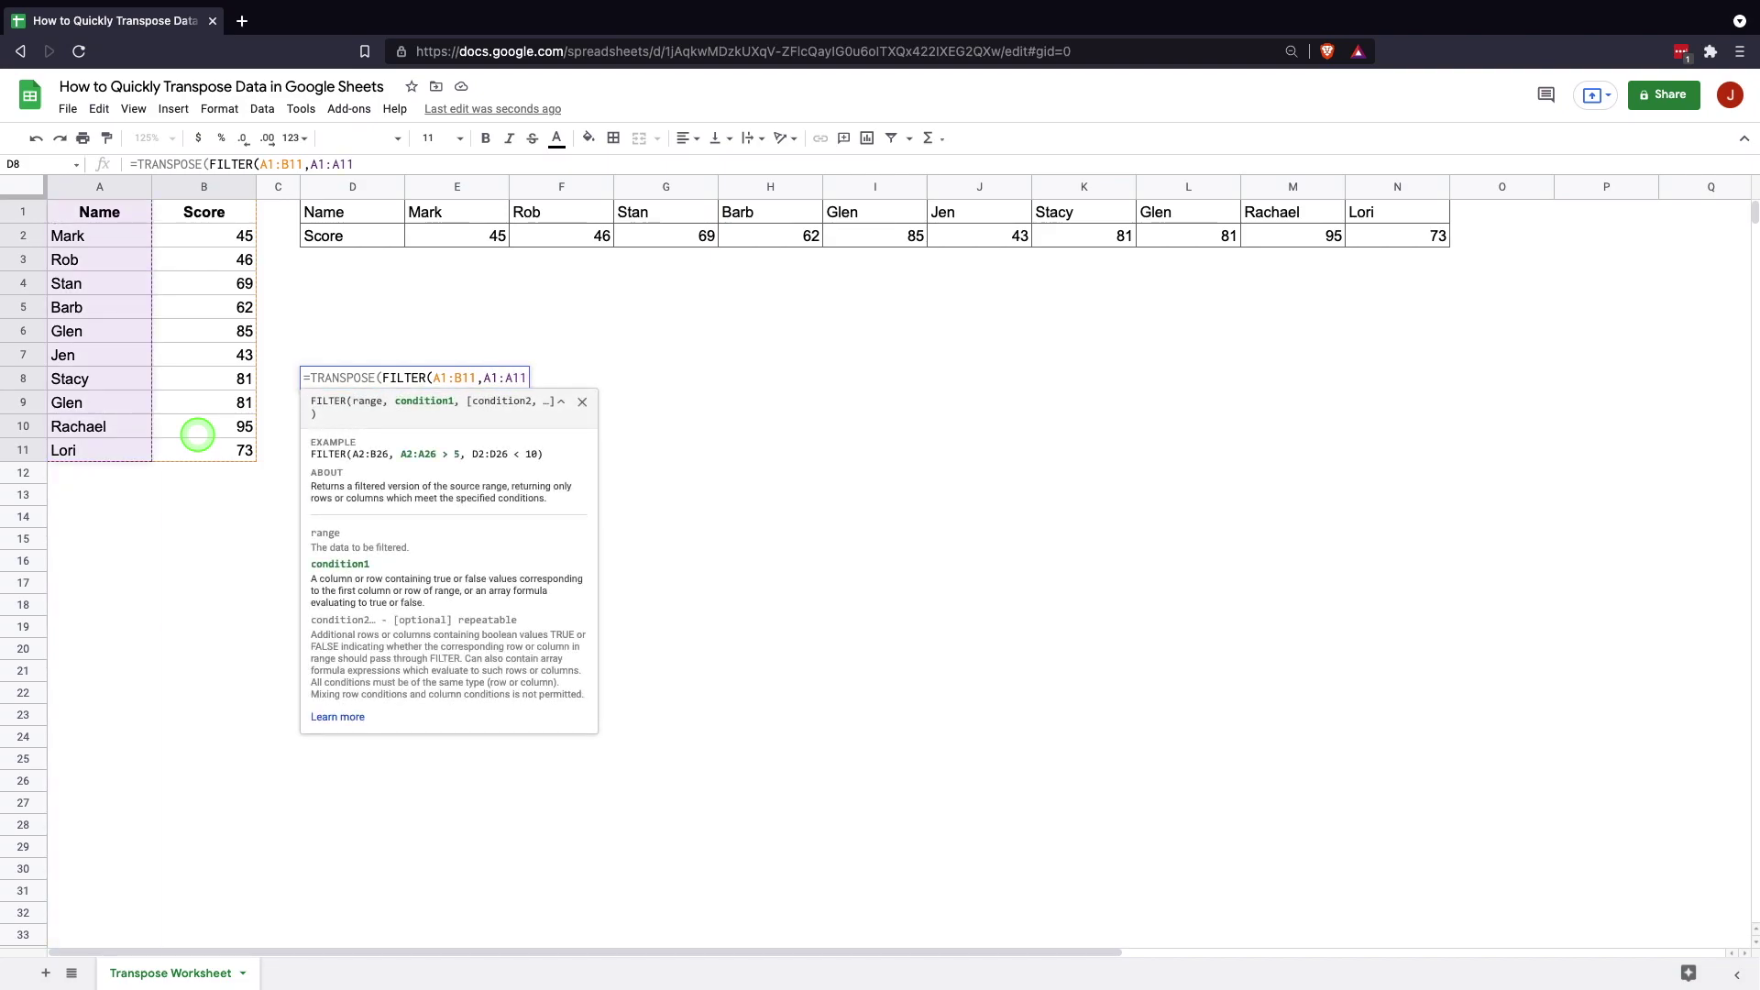
type("=")
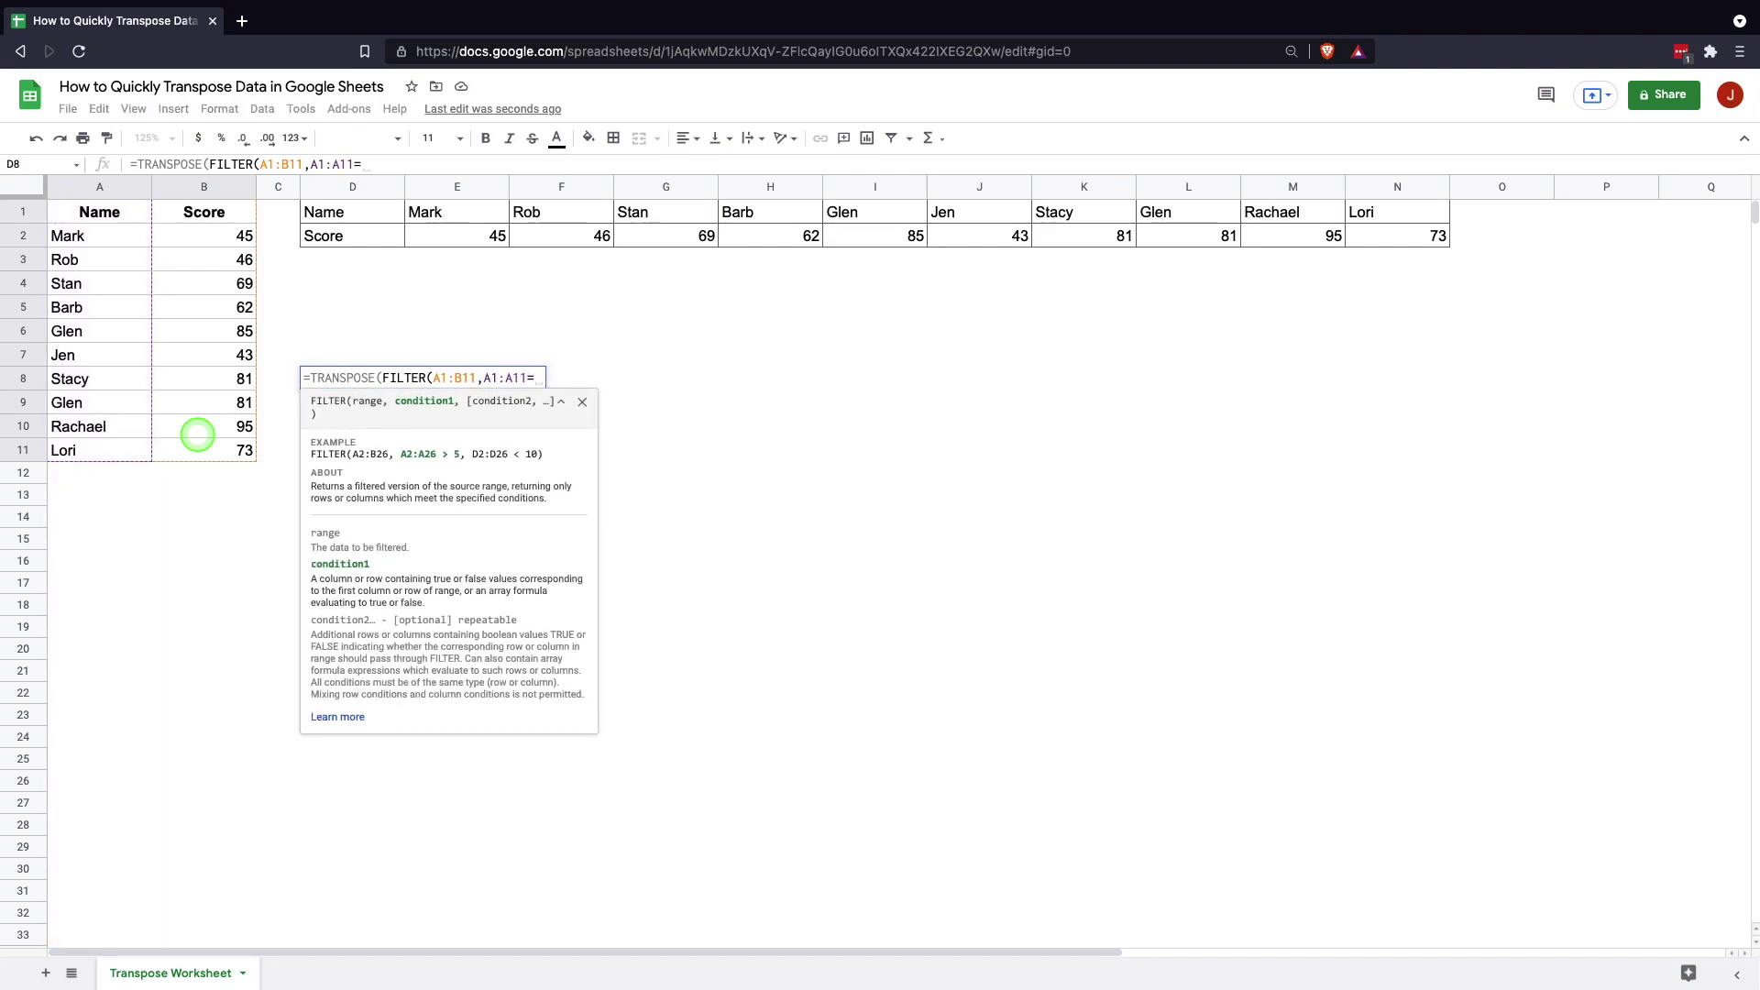
type("\"Gle")
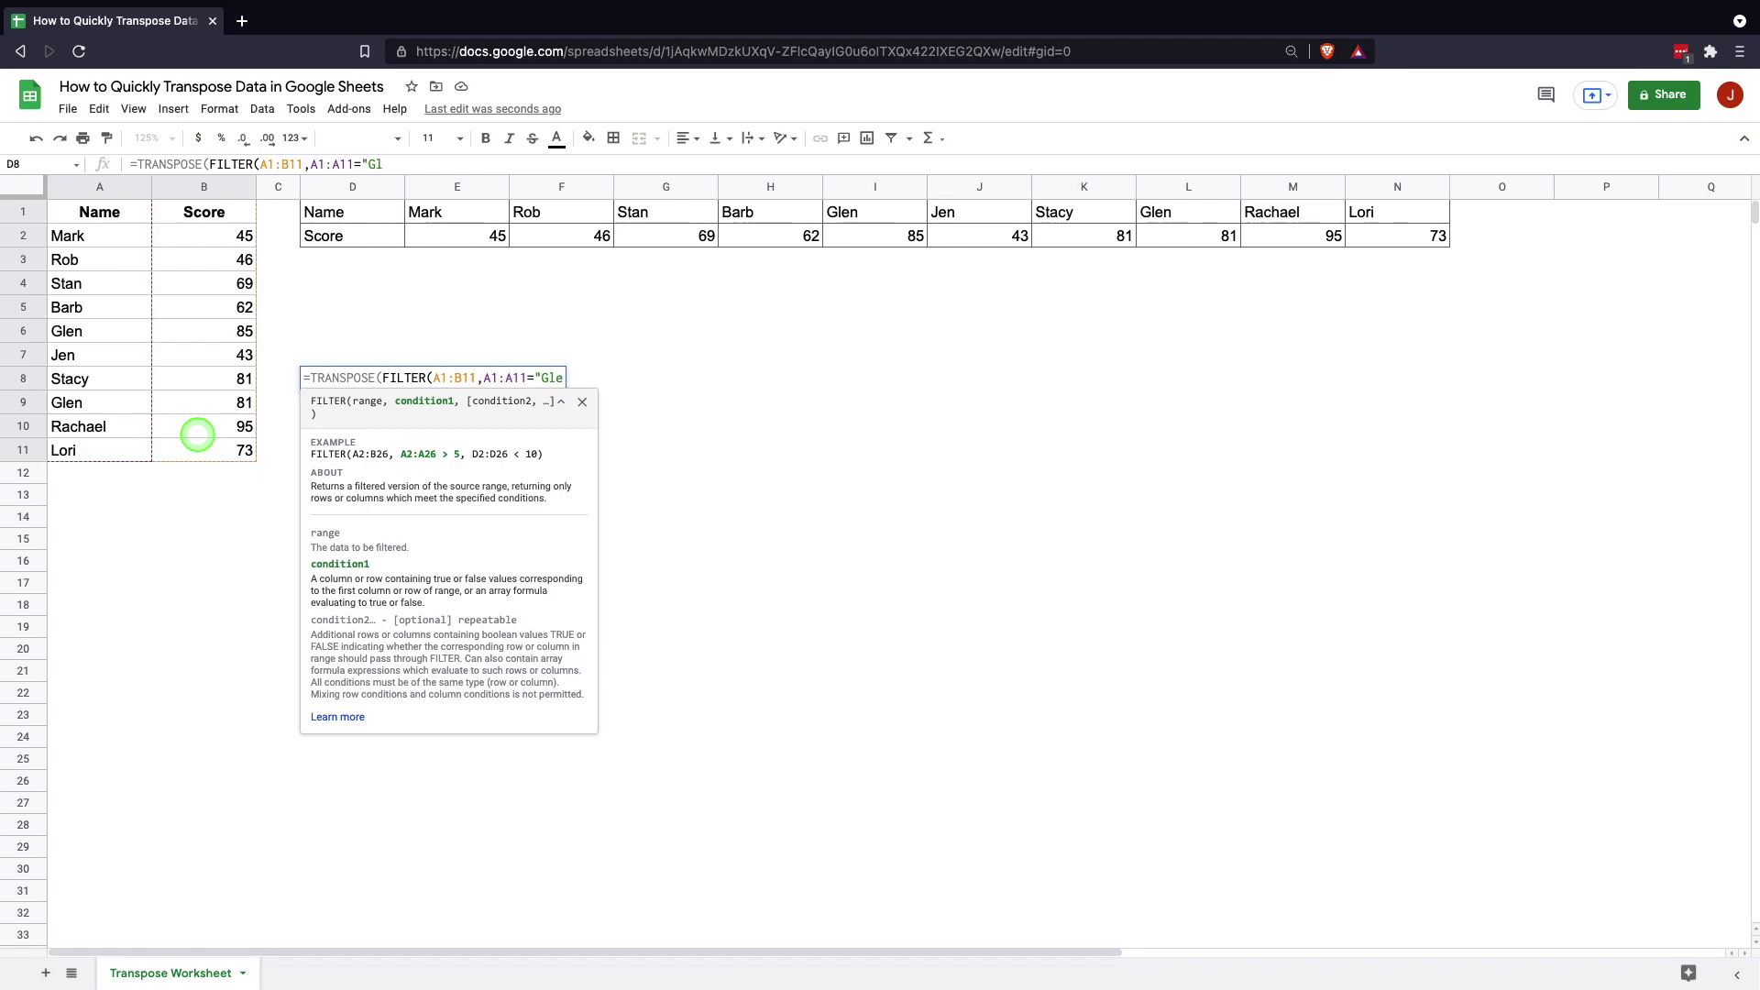
type("n\")")
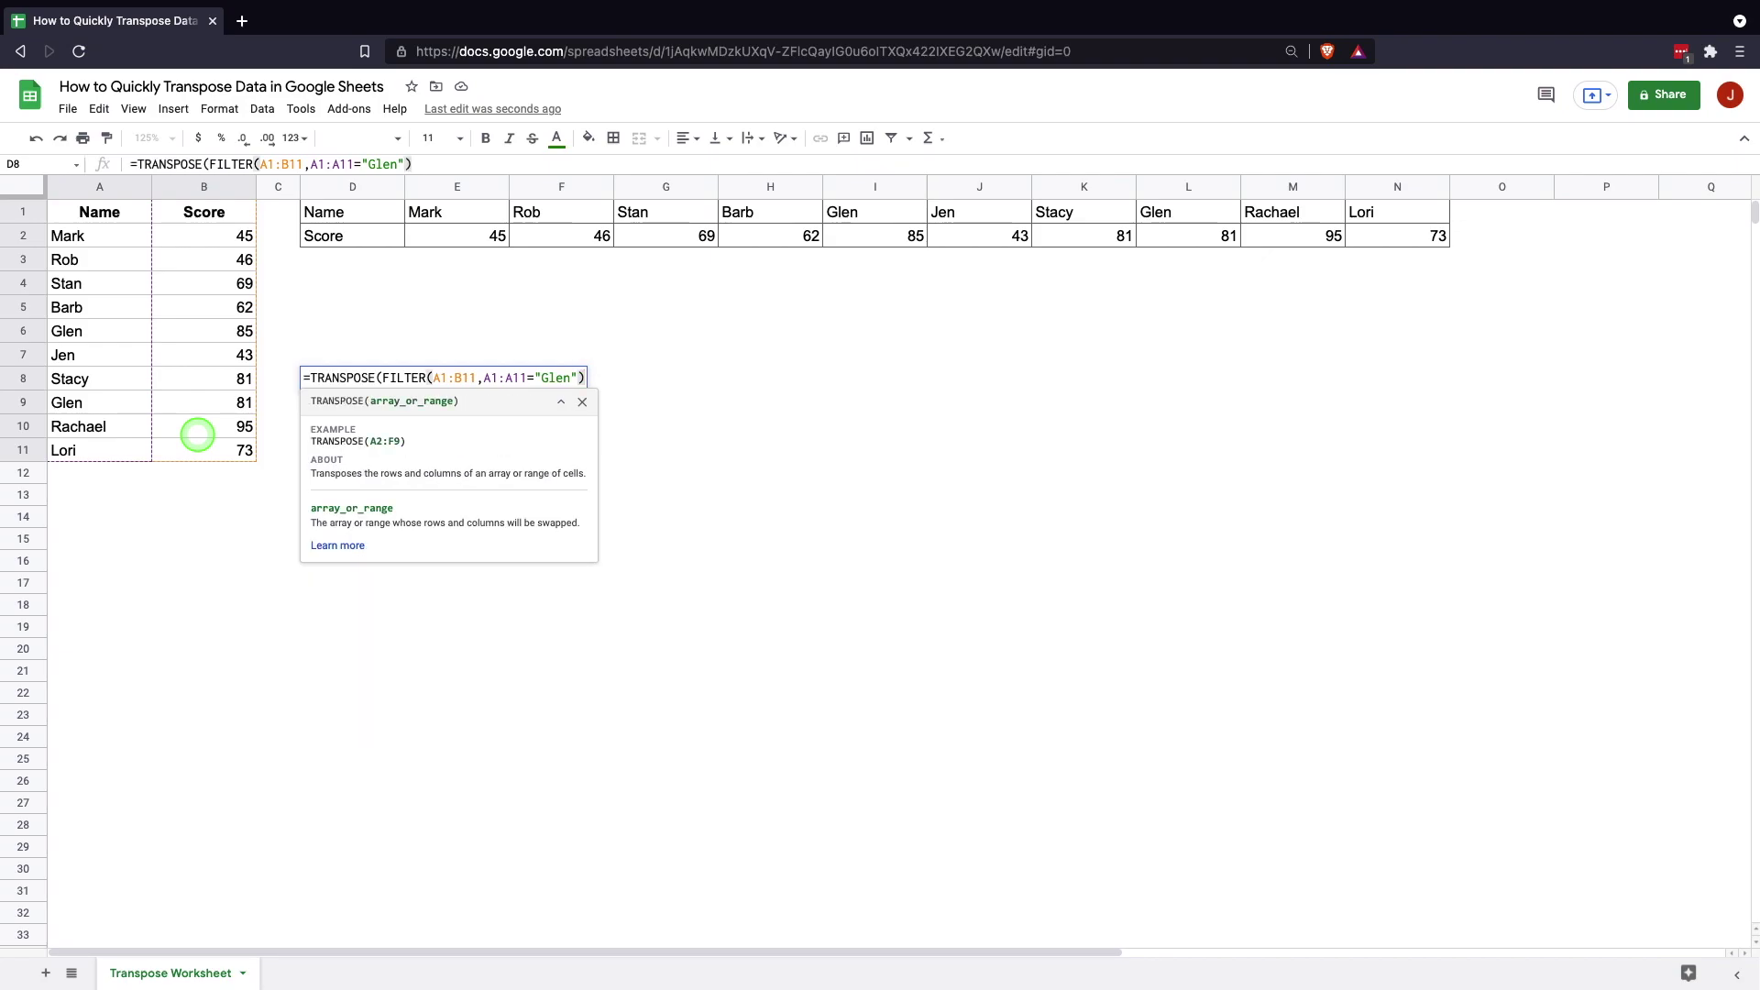
type(")")
key("Return")
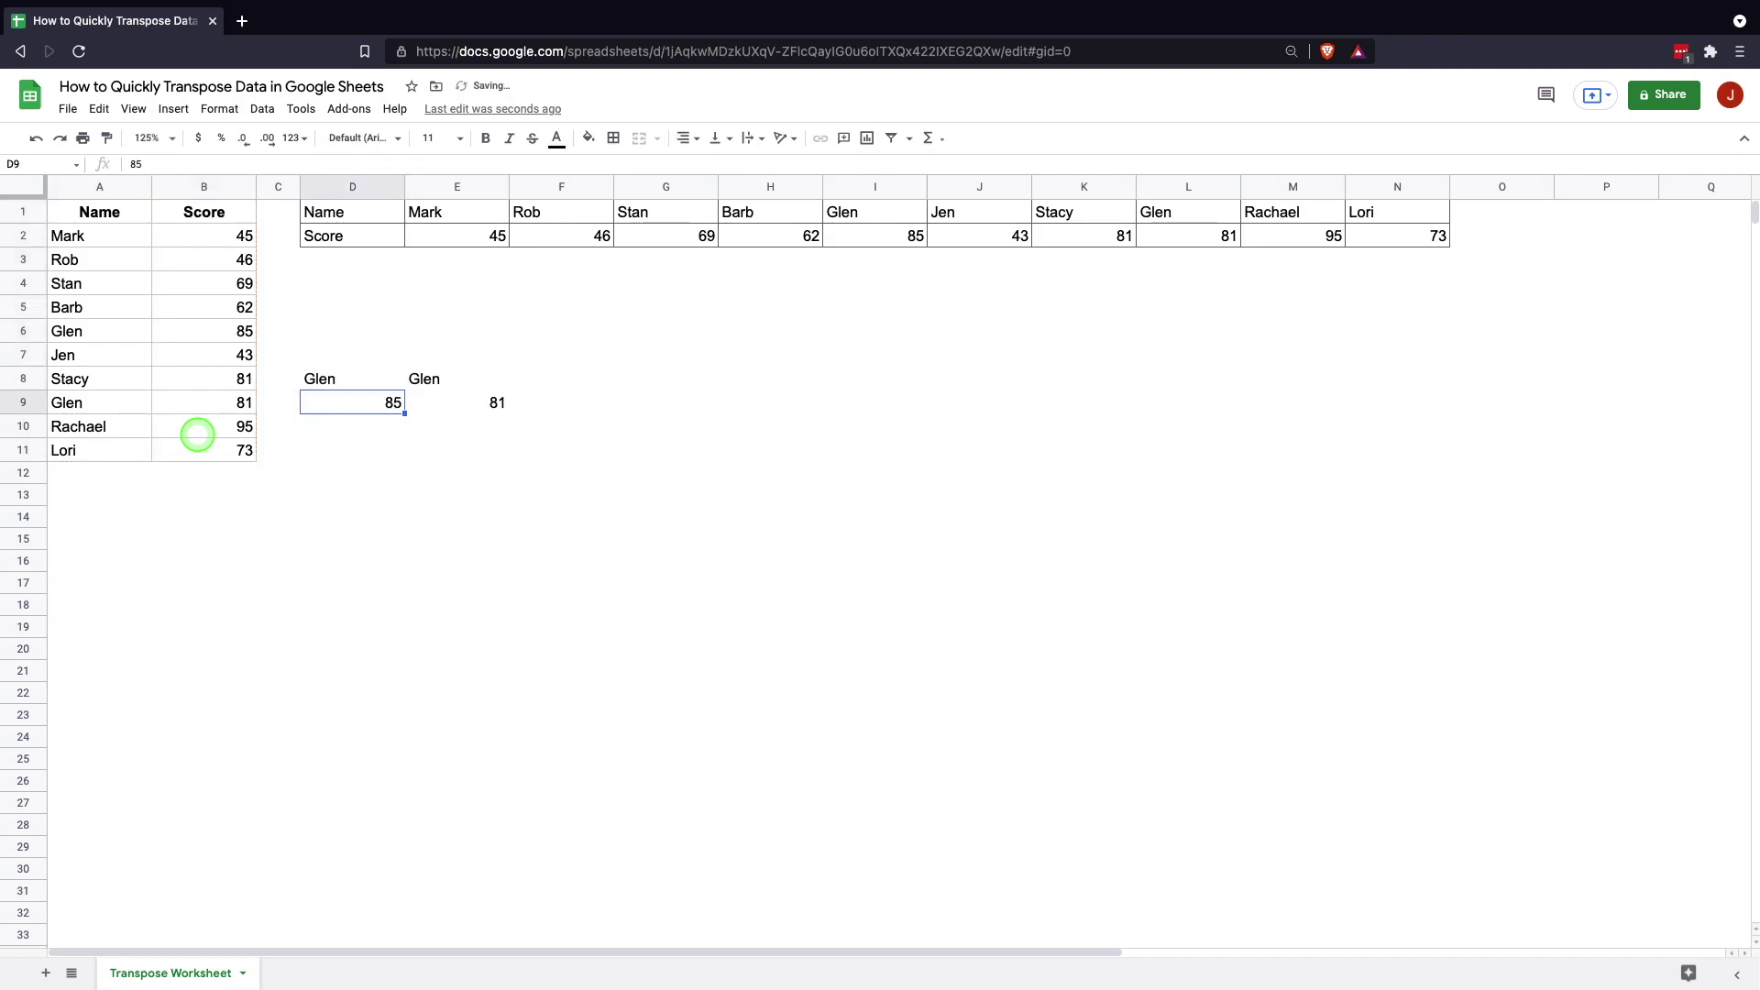